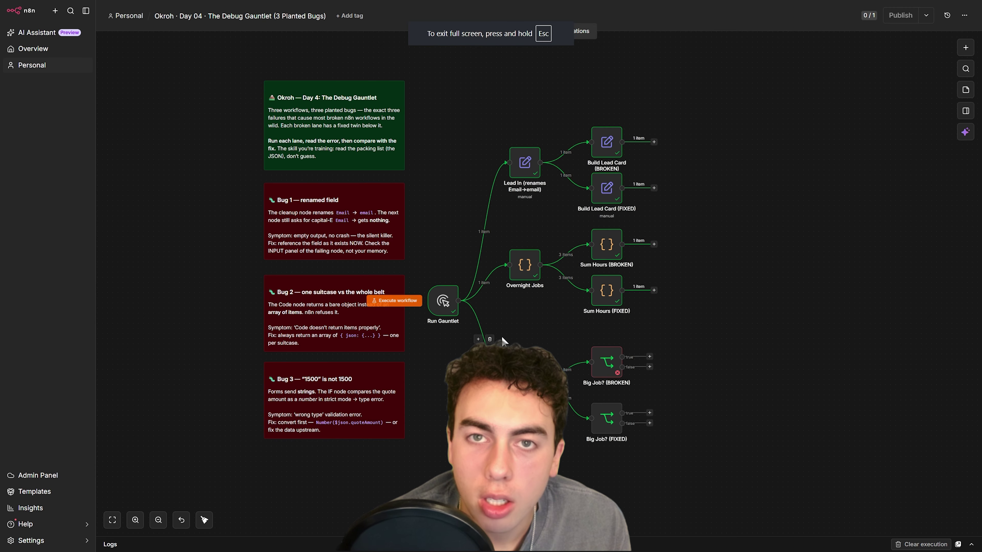
- Execute the whole workflow from the Run Gauntlet trigger
{"action": "scroll", "coordinate": [526, 323], "scroll_direction": "up", "scroll_amount": 2}
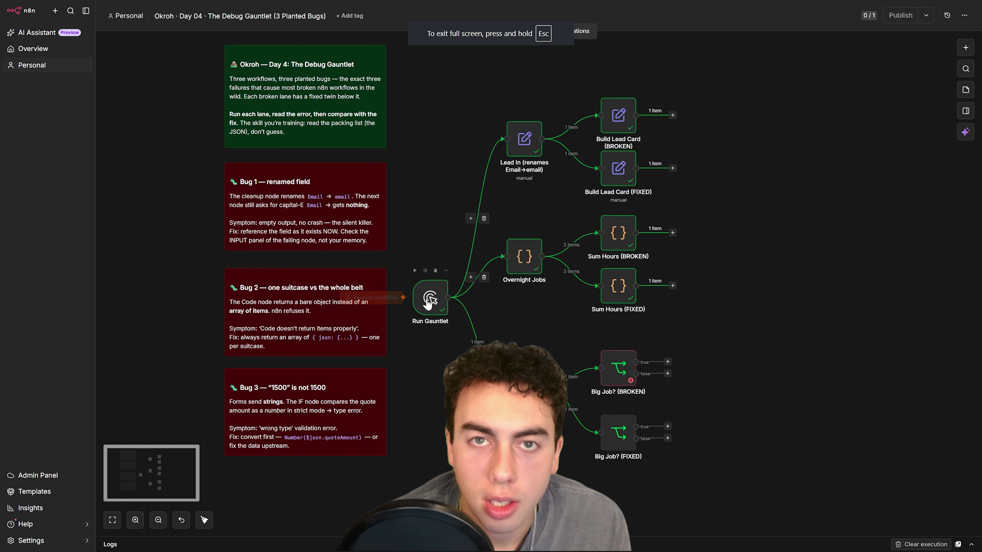
{"action": "left_click", "coordinate": [373, 298]}
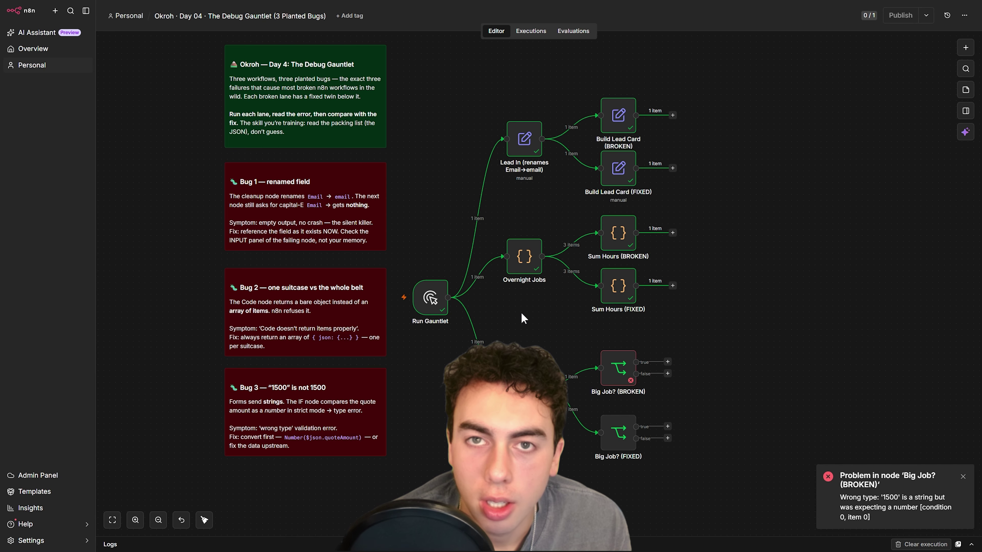
- Compare the conditions of the Big Job? (FIXED) and Big Job? (BROKEN) nodes, including the broken node's error output
{"action": "scroll", "coordinate": [524, 319], "scroll_direction": "down", "scroll_amount": 2}
{"action": "scroll", "coordinate": [522, 321], "scroll_direction": "right", "scroll_amount": 2}
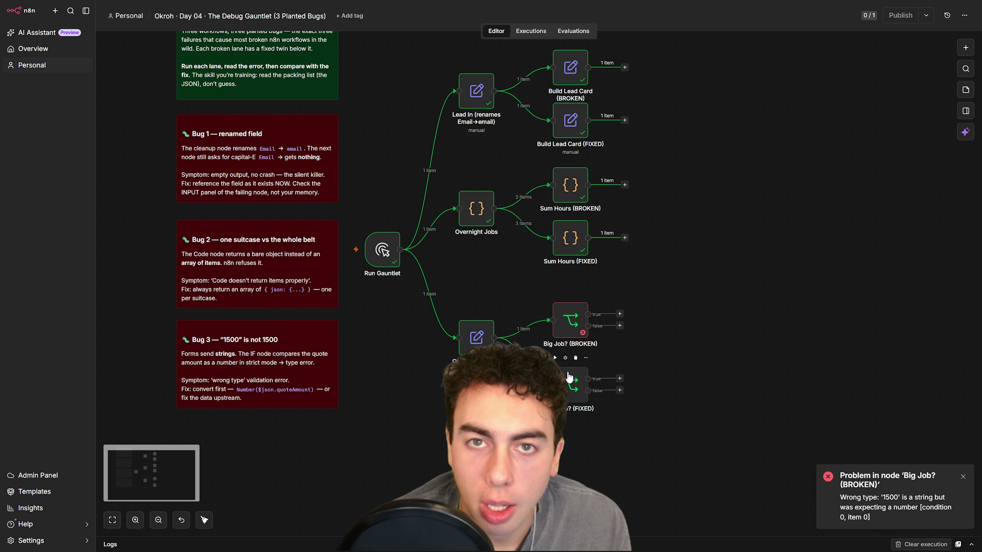
{"action": "double_click", "coordinate": [571, 385]}
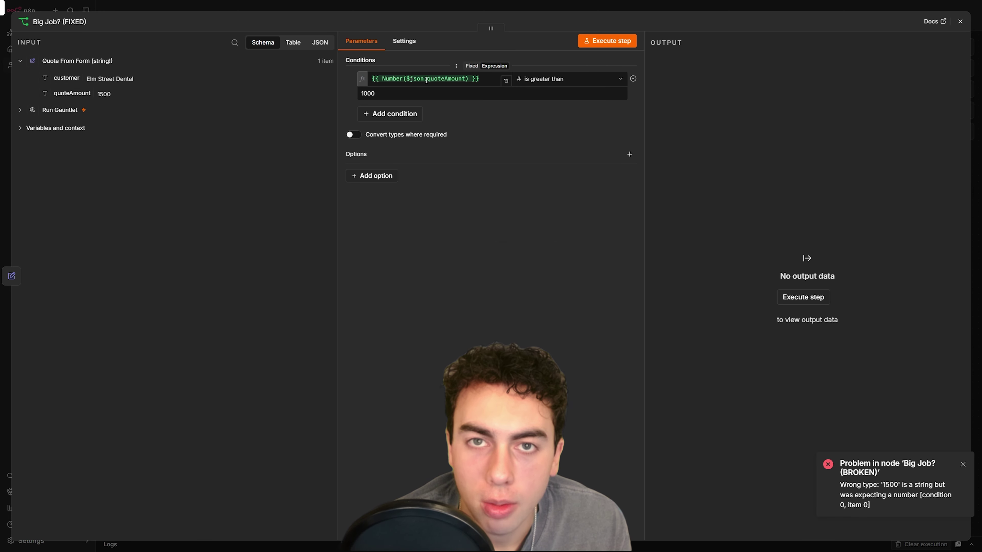
{"action": "key", "text": "Escape"}
{"action": "double_click", "coordinate": [563, 316]}
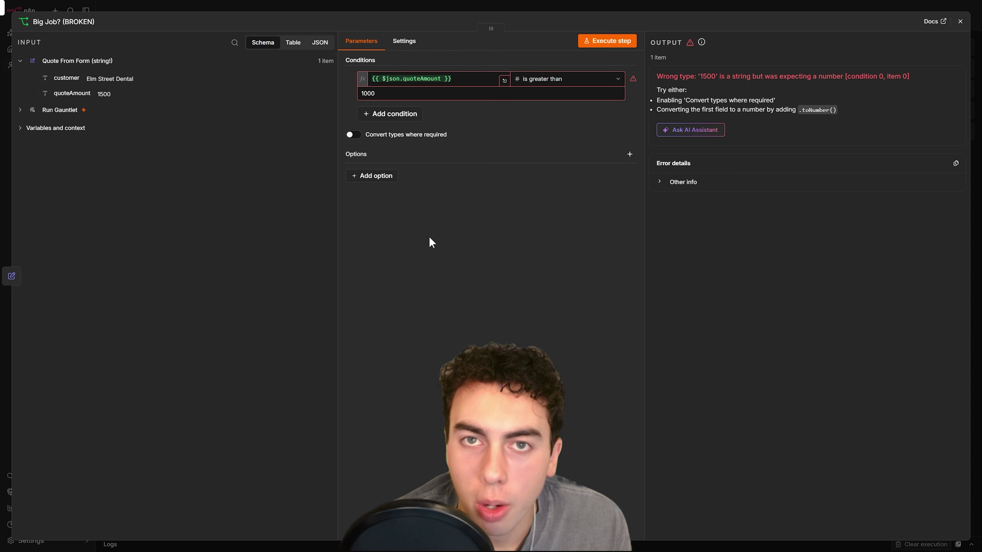
{"action": "key", "text": "Escape"}
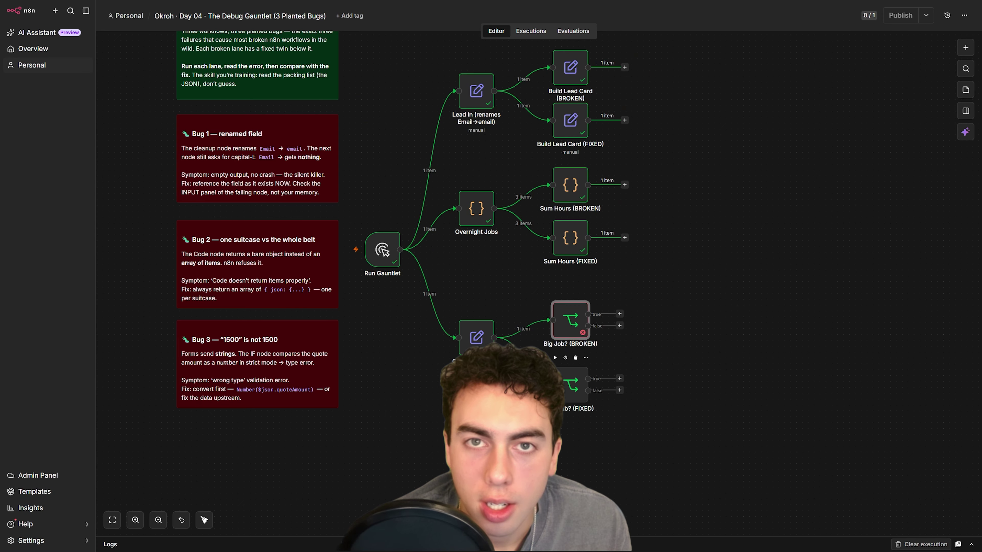
- Examine the Number($json.quoteAmount) expression and the comparison operator's data types in the Big Job? (FIXED) node
{"action": "double_click", "coordinate": [575, 385]}
{"action": "left_click", "coordinate": [466, 79]}
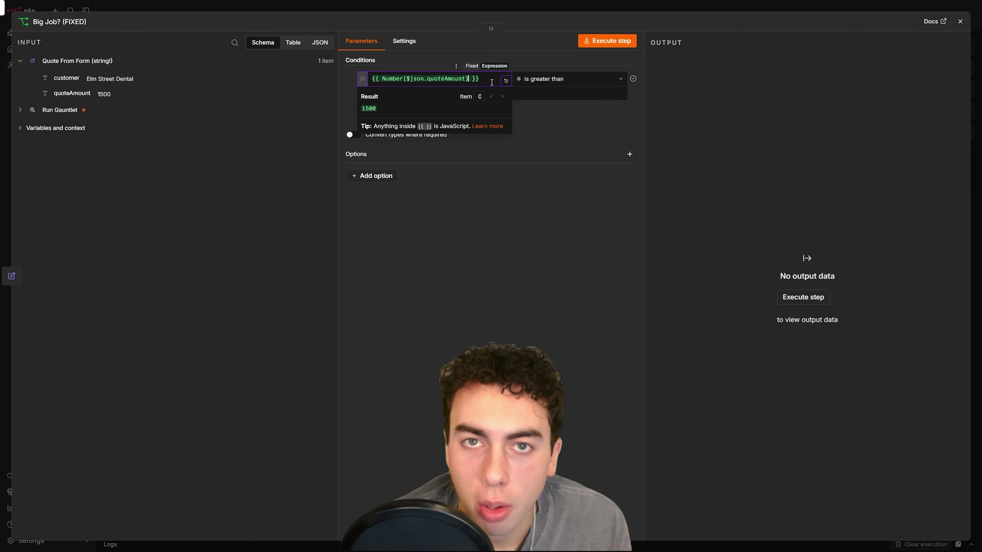
{"action": "left_click", "coordinate": [550, 182]}
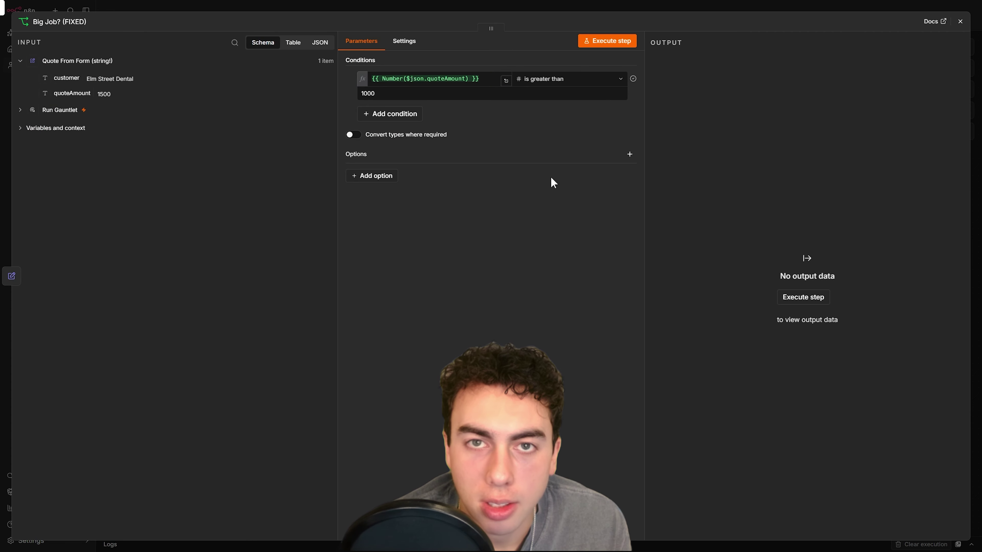
{"action": "left_click", "coordinate": [537, 79]}
{"action": "mouse_move", "coordinate": [543, 118]}
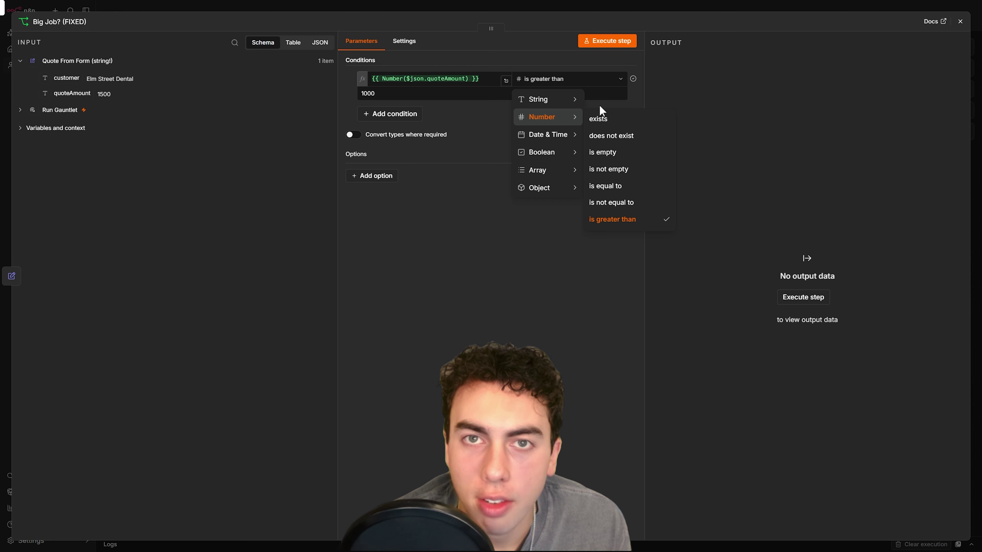
{"action": "left_click", "coordinate": [714, 80]}
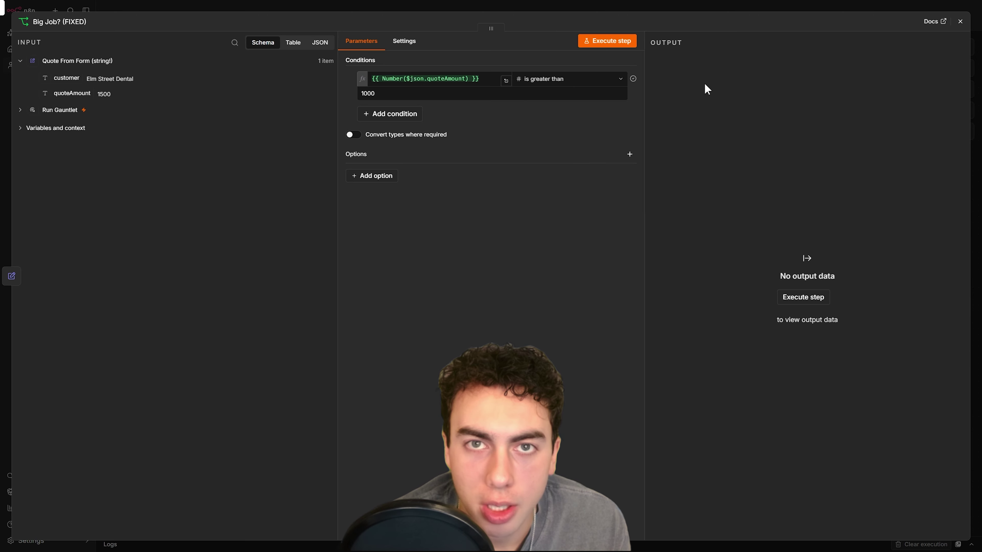
{"action": "key", "text": "Escape"}
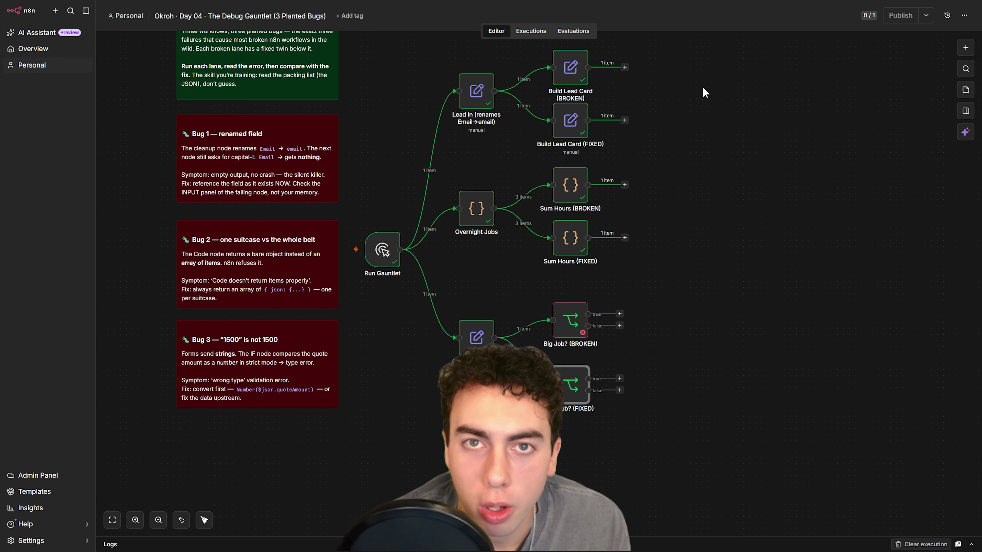
- Execute the Big Job? (FIXED) node on its own and return to the canvas
{"action": "double_click", "coordinate": [565, 385]}
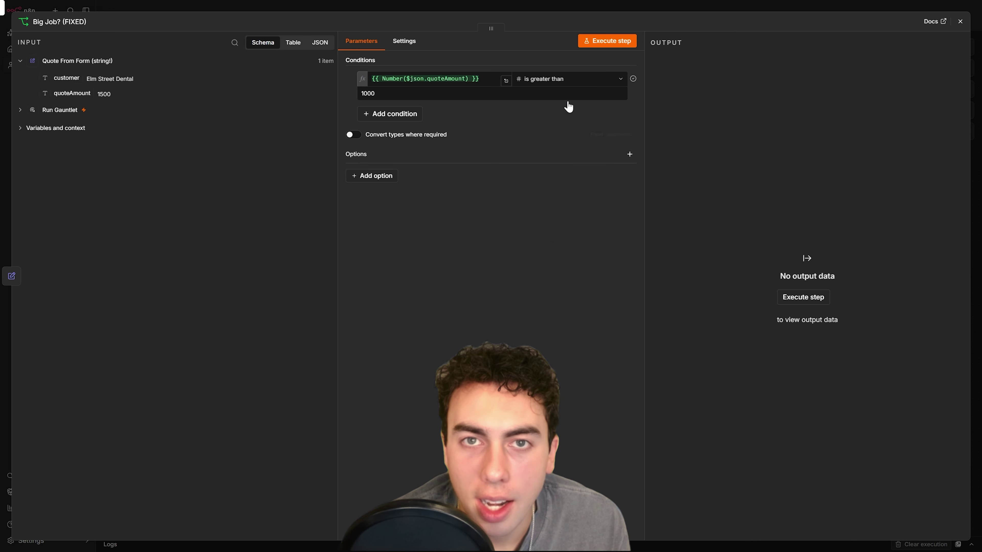
{"action": "left_click", "coordinate": [564, 79]}
{"action": "left_click", "coordinate": [545, 56]}
{"action": "left_click", "coordinate": [607, 41]}
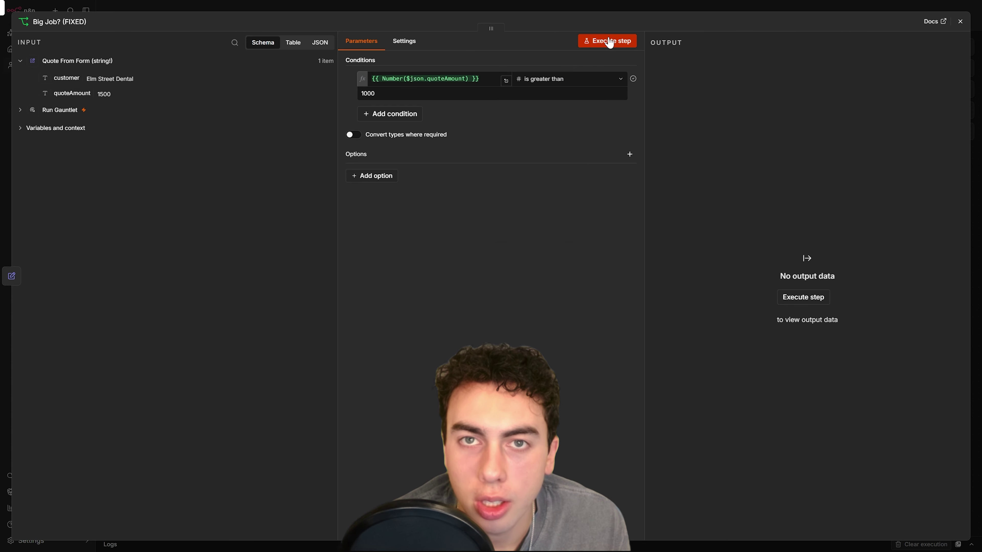
{"action": "key", "text": "Escape"}
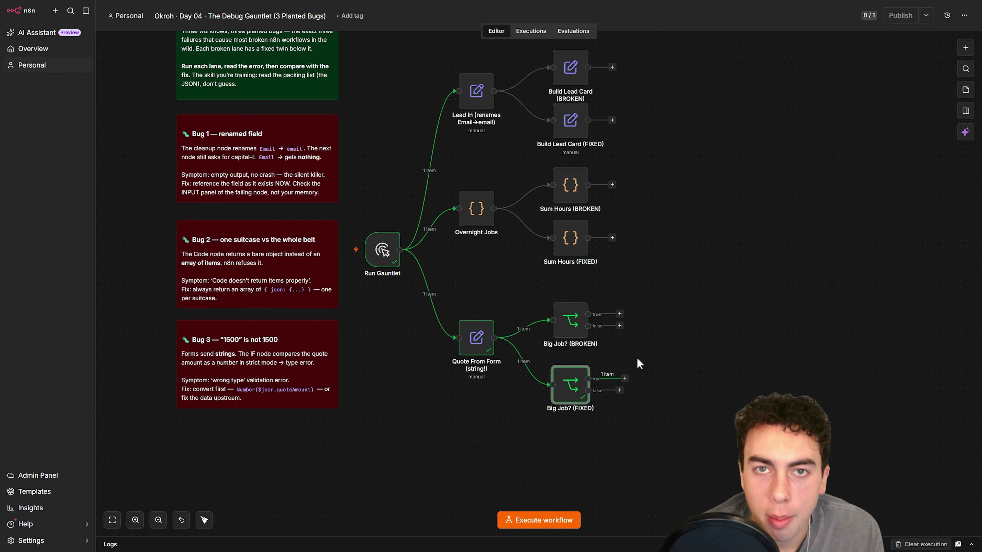
- Execute only the Lead In node that renames Email to email
{"action": "scroll", "coordinate": [390, 286], "scroll_direction": "up", "scroll_amount": 5}
{"action": "scroll", "coordinate": [390, 286], "scroll_direction": "left", "scroll_amount": 2}
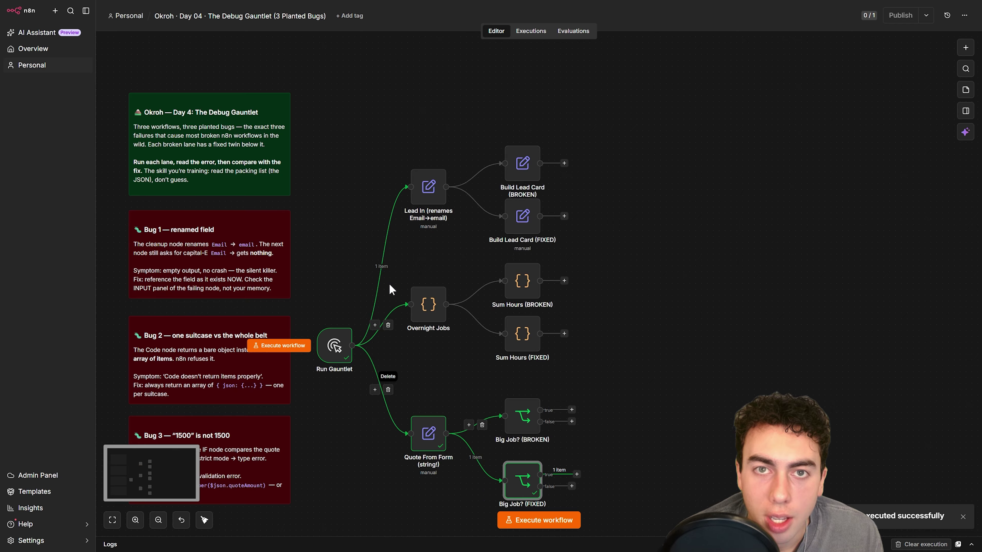
{"action": "scroll", "coordinate": [389, 283], "scroll_direction": "down", "scroll_amount": 3}
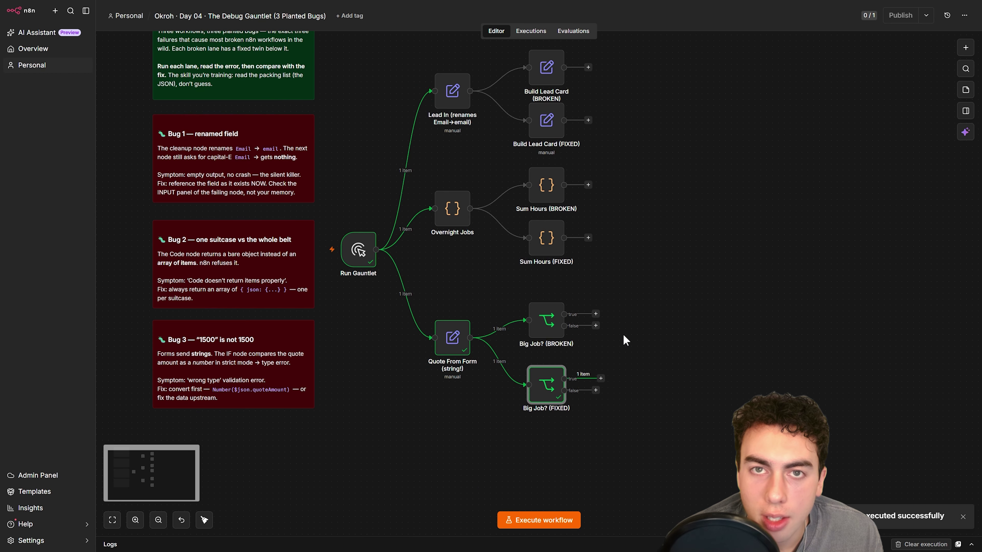
{"action": "scroll", "coordinate": [389, 283], "scroll_direction": "up", "scroll_amount": 3}
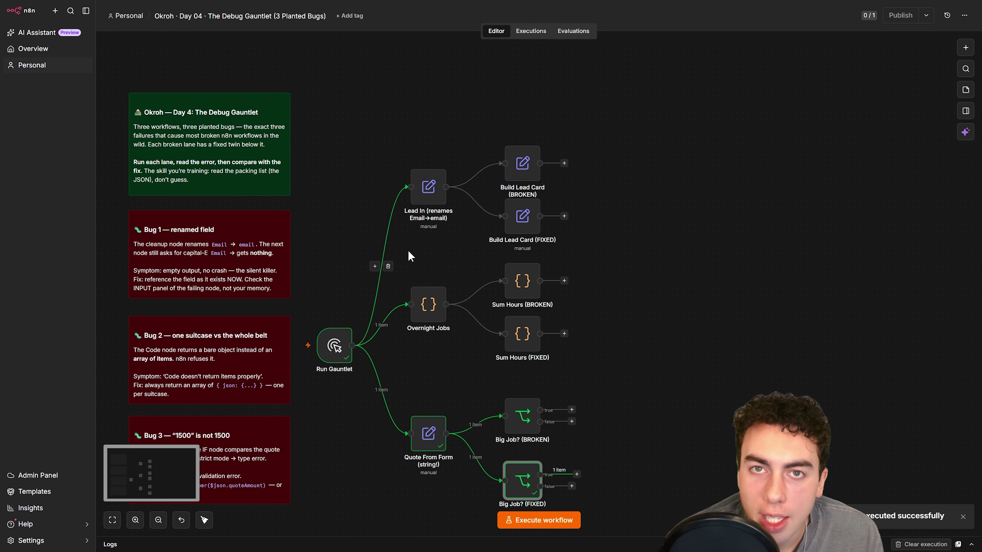
{"action": "left_click", "coordinate": [413, 160]}
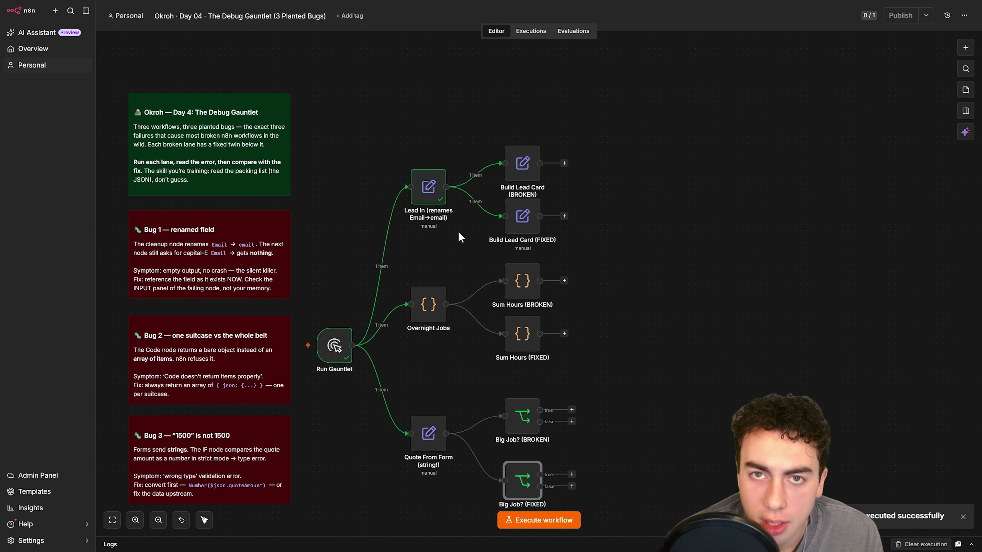
- Replace {{ $json.Email }} with the incoming {{ $json.email }} field in the card expression of Build Lead Card (BROKEN)
{"action": "scroll", "coordinate": [477, 234], "scroll_direction": "up", "scroll_amount": 3}
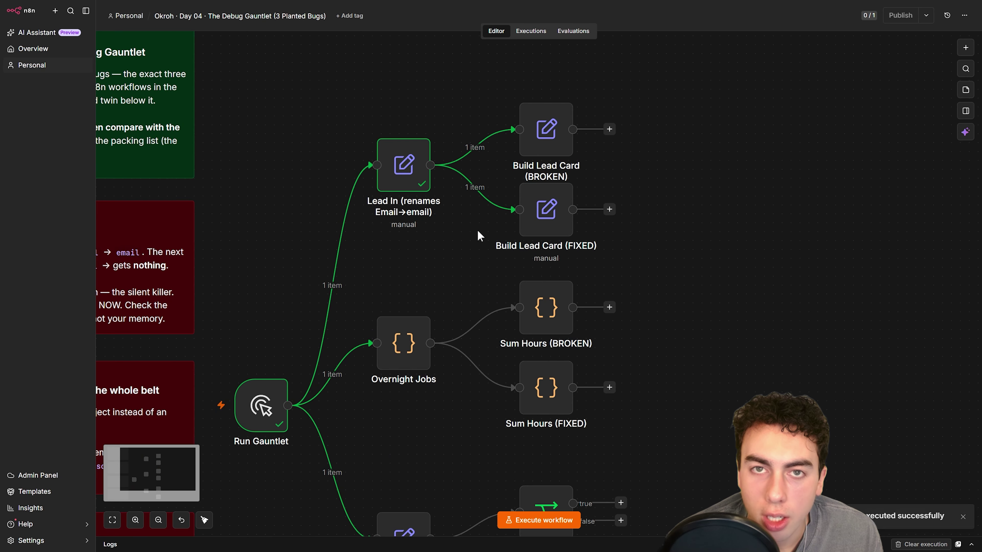
{"action": "scroll", "coordinate": [480, 248], "scroll_direction": "up", "scroll_amount": 1}
{"action": "mouse_move", "coordinate": [536, 166]}
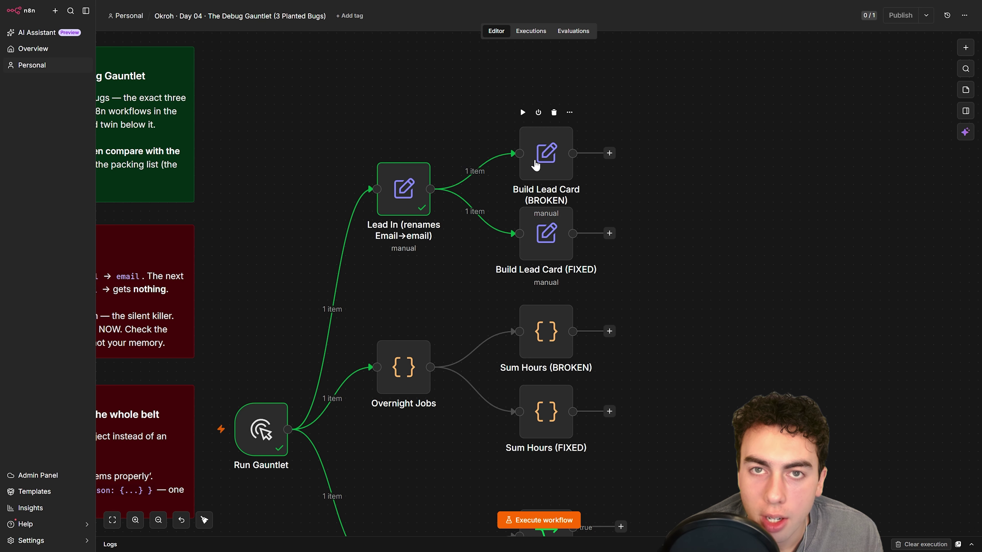
{"action": "double_click", "coordinate": [535, 166]}
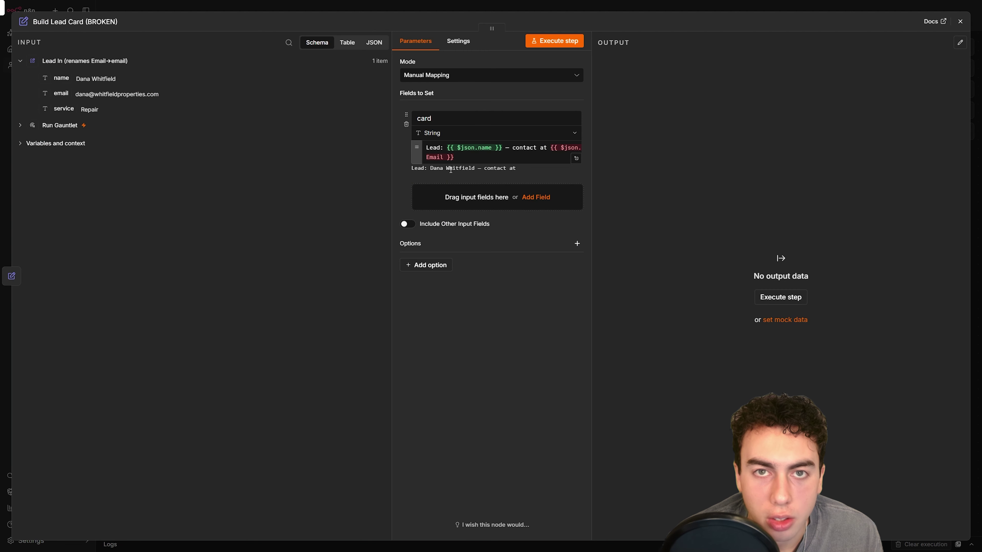
{"action": "left_click", "coordinate": [576, 158]}
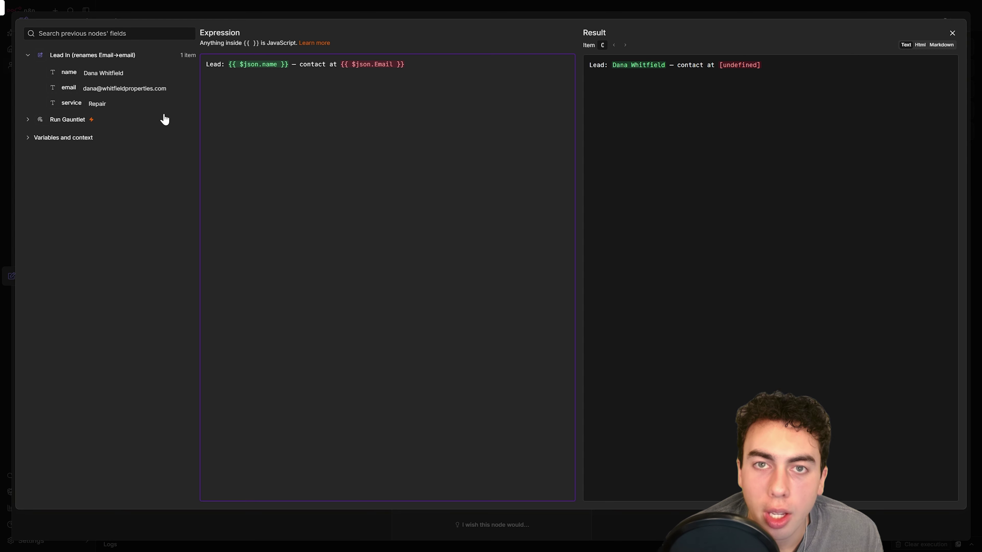
{"action": "left_click_drag", "start_coordinate": [64, 87], "coordinate": [445, 66]}
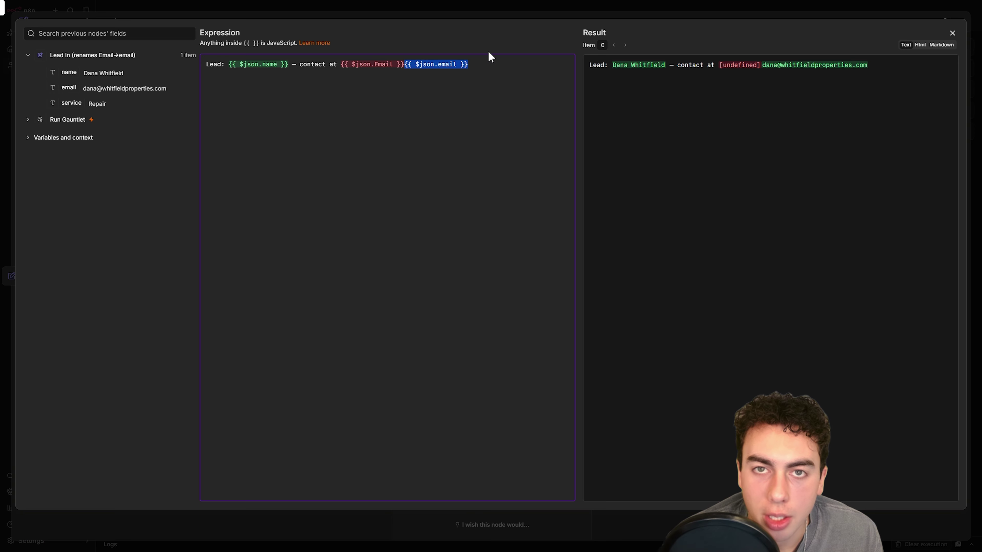
{"action": "key", "text": "BackSpace"}
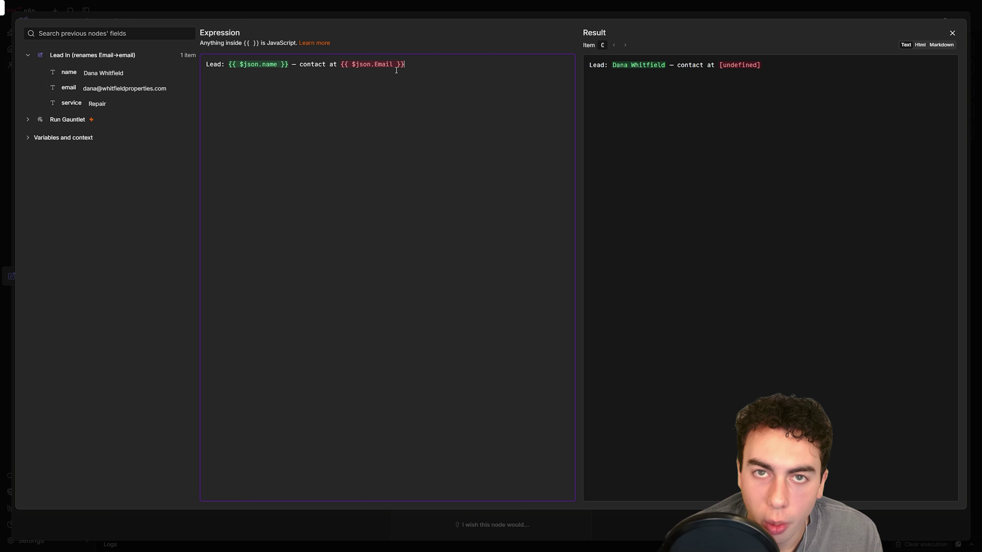
{"action": "left_click_drag", "start_coordinate": [405, 65], "coordinate": [340, 58]}
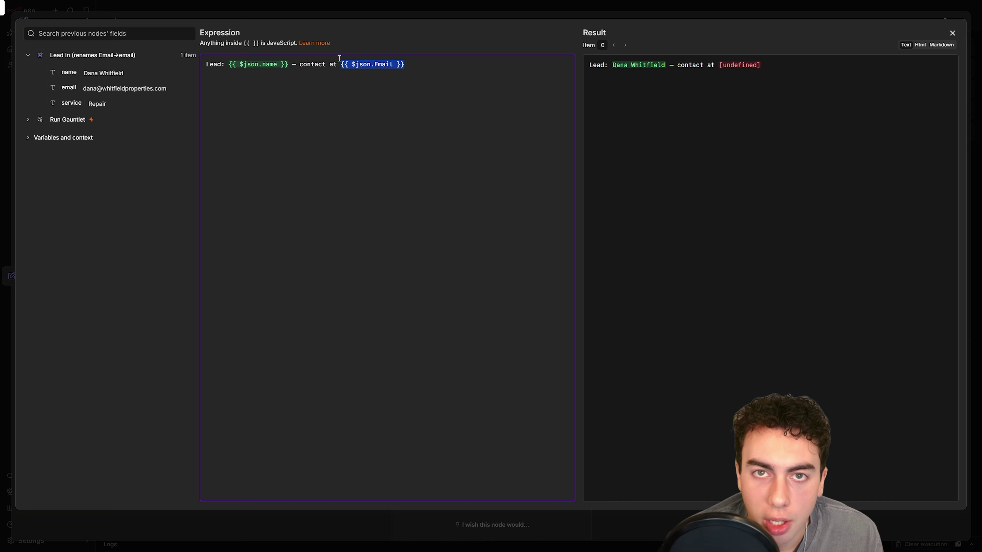
{"action": "key", "text": "BackSpace"}
{"action": "left_click_drag", "start_coordinate": [58, 88], "coordinate": [355, 90]}
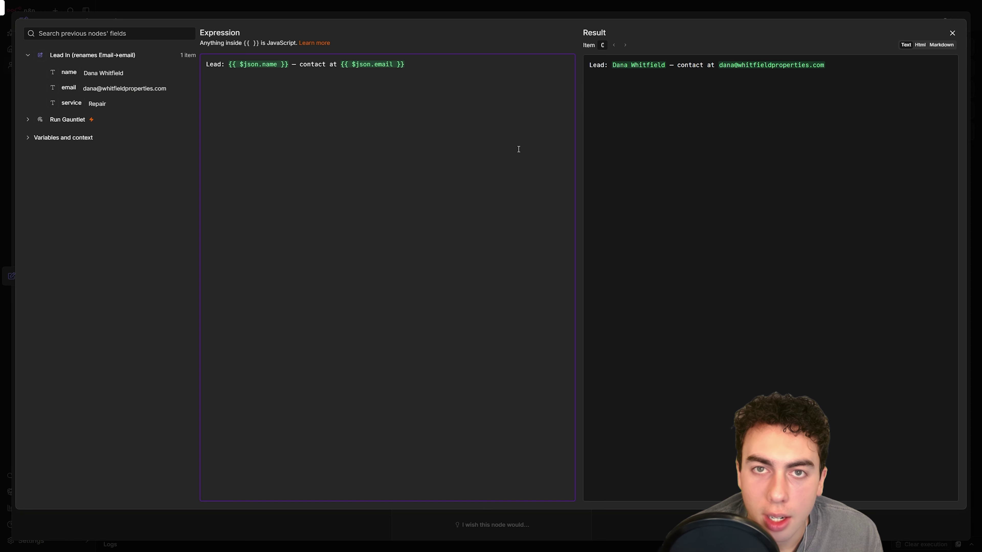
{"action": "left_click", "coordinate": [952, 33]}
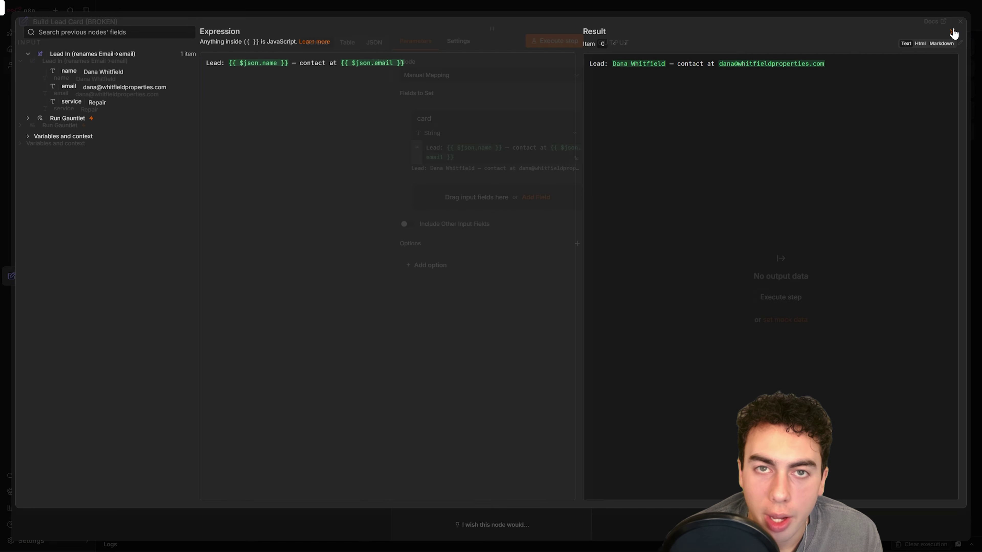
{"action": "left_click", "coordinate": [960, 25]}
- Execute the Build Lead Card (FIXED) node to check its card output, and return to the canvas
{"action": "scroll", "coordinate": [592, 263], "scroll_direction": "down", "scroll_amount": 1}
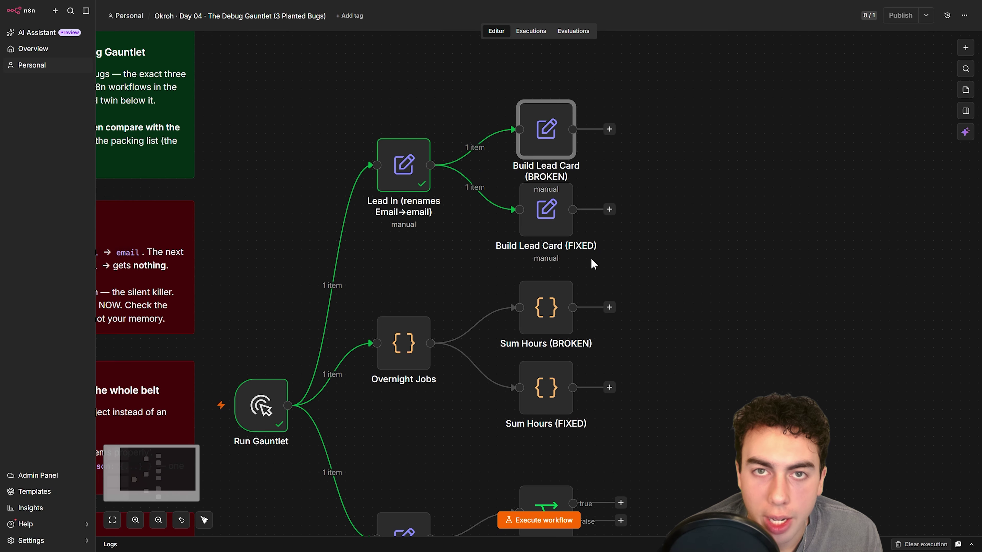
{"action": "double_click", "coordinate": [548, 228]}
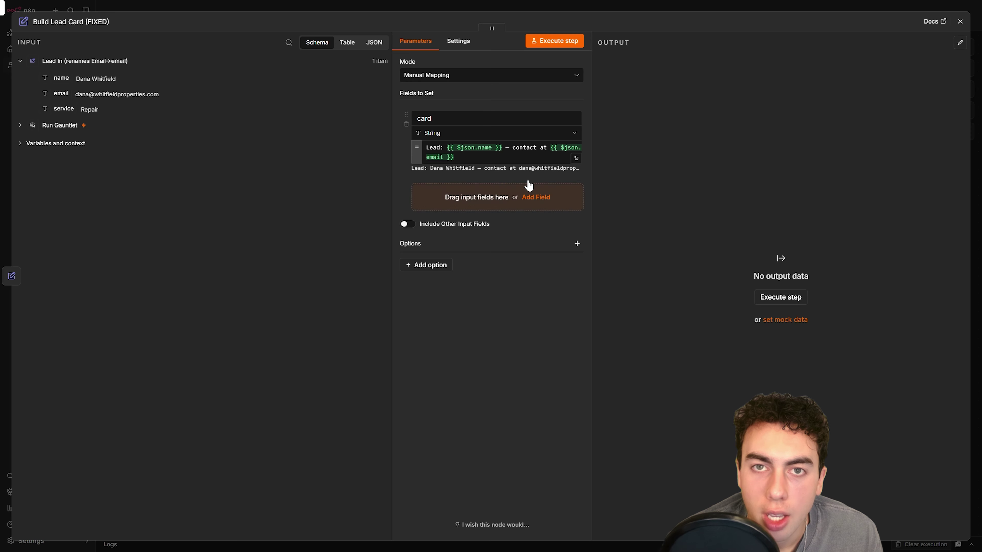
{"action": "left_click", "coordinate": [554, 40]}
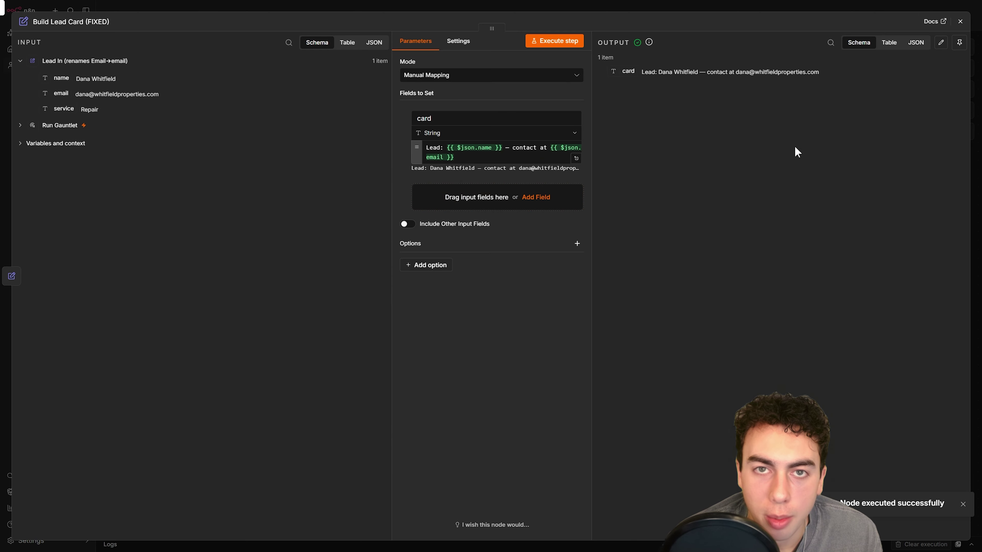
{"action": "key", "text": "Escape"}
- Check the Sum Hours (BROKEN) node's input and execute the Overnight Jobs node to supply its data
{"action": "scroll", "coordinate": [629, 248], "scroll_direction": "down", "scroll_amount": 1}
{"action": "scroll", "coordinate": [537, 278], "scroll_direction": "down", "scroll_amount": 1}
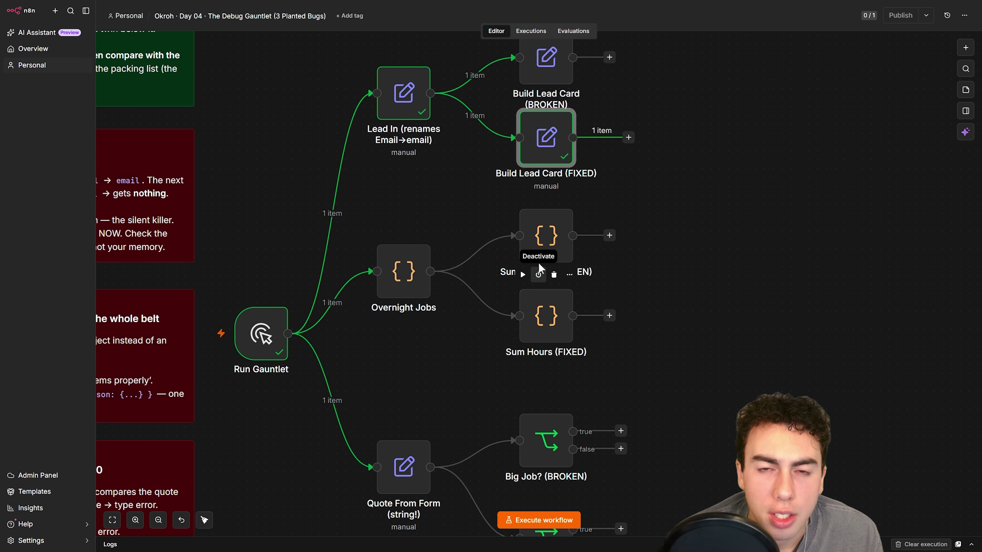
{"action": "double_click", "coordinate": [535, 245]}
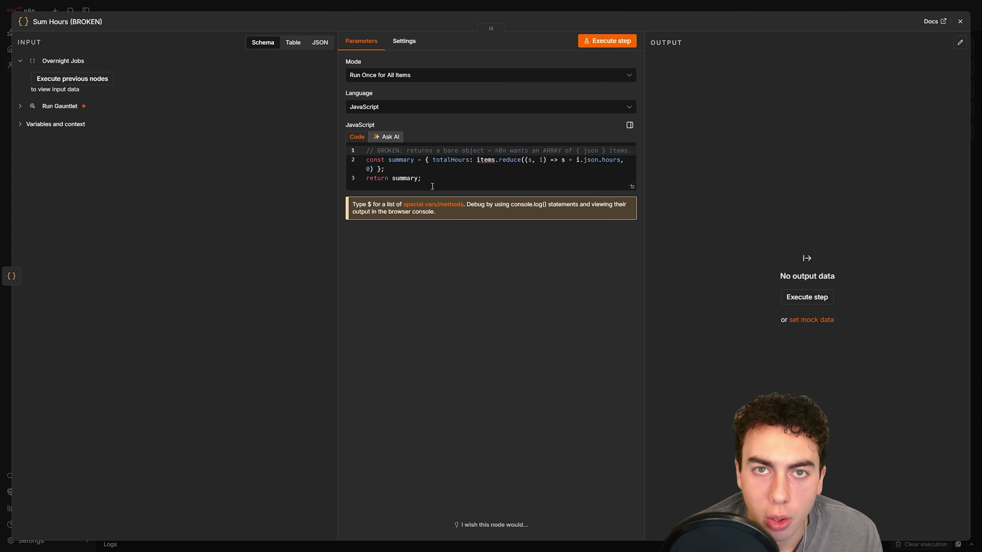
{"action": "key", "text": "Escape"}
{"action": "mouse_move", "coordinate": [404, 259]}
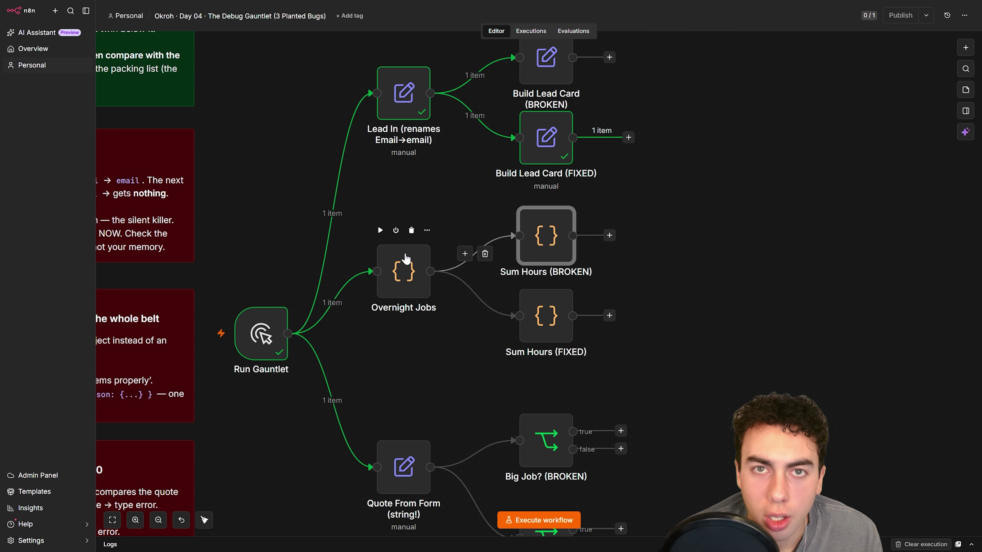
{"action": "left_click", "coordinate": [381, 230]}
- Execute the Sum Hours (BROKEN) code node on the Overnight Jobs items
{"action": "double_click", "coordinate": [549, 238]}
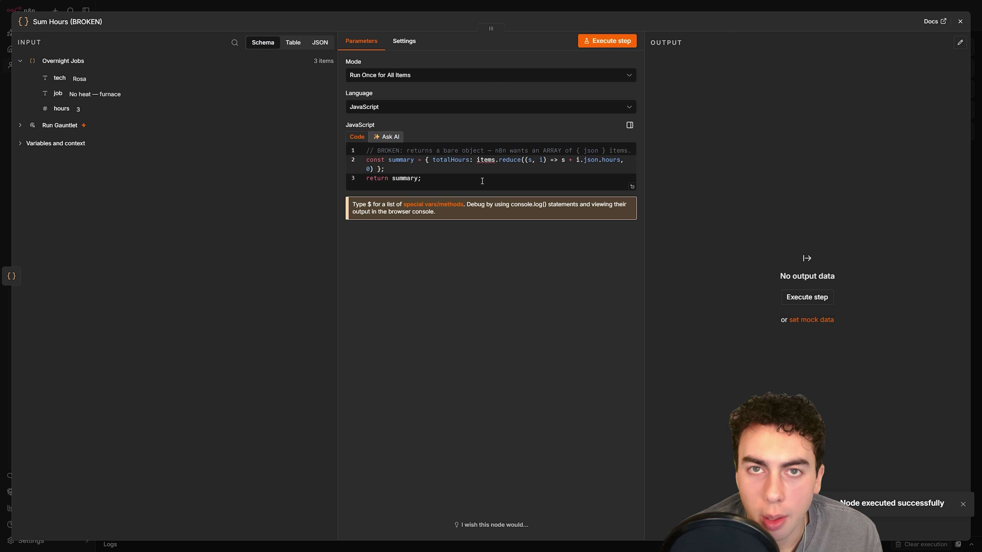
{"action": "left_click", "coordinate": [607, 41]}
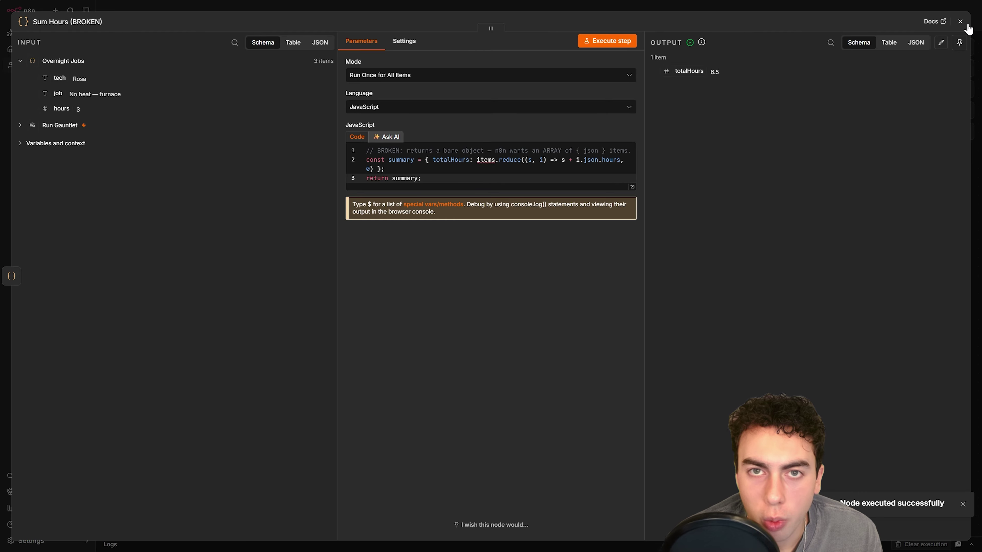
- Execute the Sum Hours (FIXED) node to check its output, and return to the canvas
{"action": "left_click", "coordinate": [960, 21]}
{"action": "scroll", "coordinate": [601, 257], "scroll_direction": "down", "scroll_amount": 1}
{"action": "double_click", "coordinate": [544, 285]}
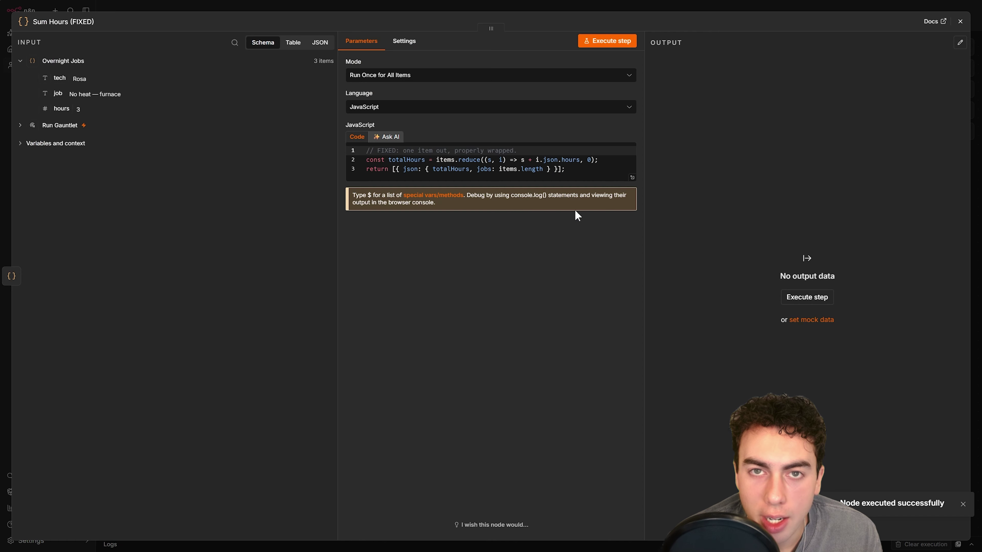
{"action": "left_click", "coordinate": [623, 40]}
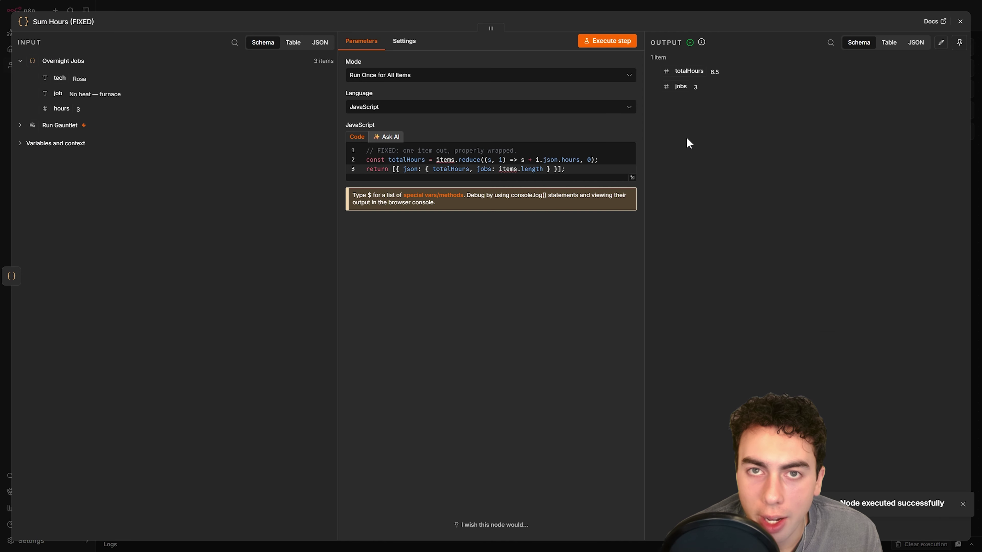
{"action": "left_click", "coordinate": [962, 22]}
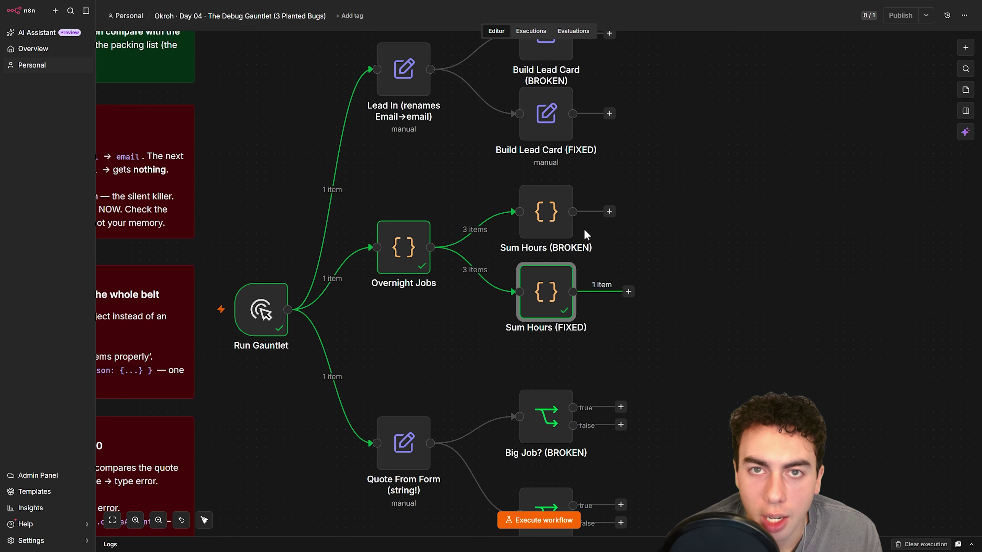
- Compare the JavaScript in Sum Hours (BROKEN) with Sum Hours (FIXED), examining how the fixed return statement wraps its output
{"action": "double_click", "coordinate": [538, 226]}
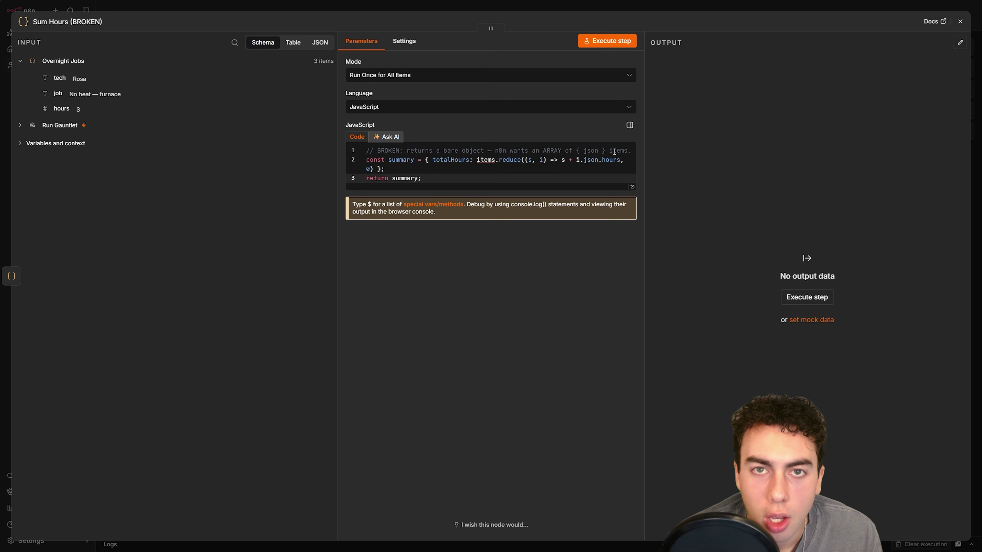
{"action": "left_click", "coordinate": [955, 22]}
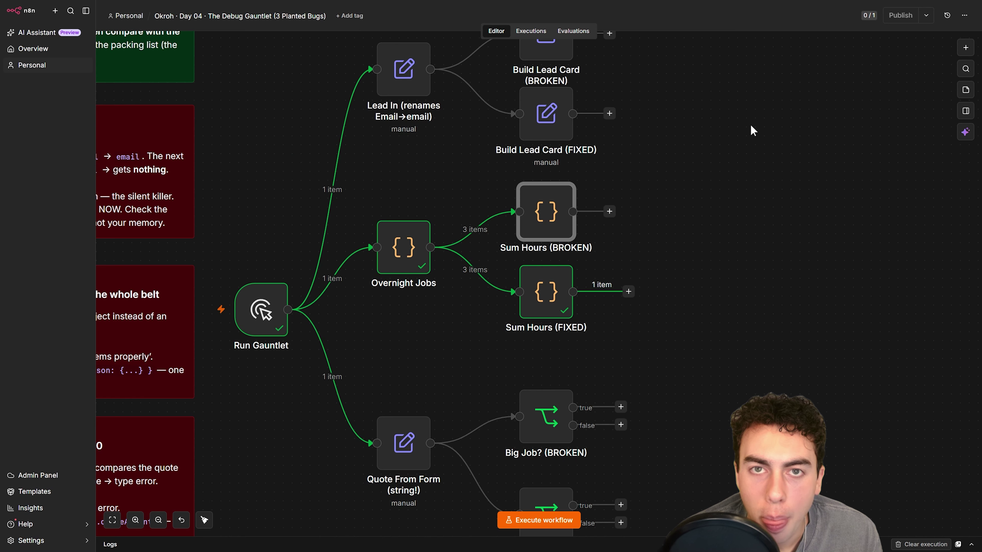
{"action": "double_click", "coordinate": [544, 290]}
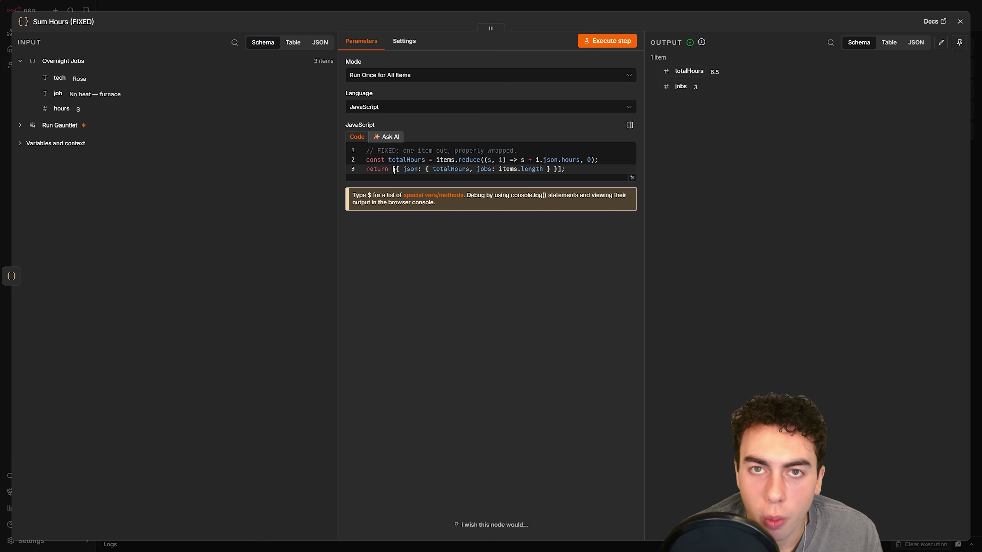
{"action": "left_click_drag", "start_coordinate": [565, 169], "coordinate": [353, 168]}
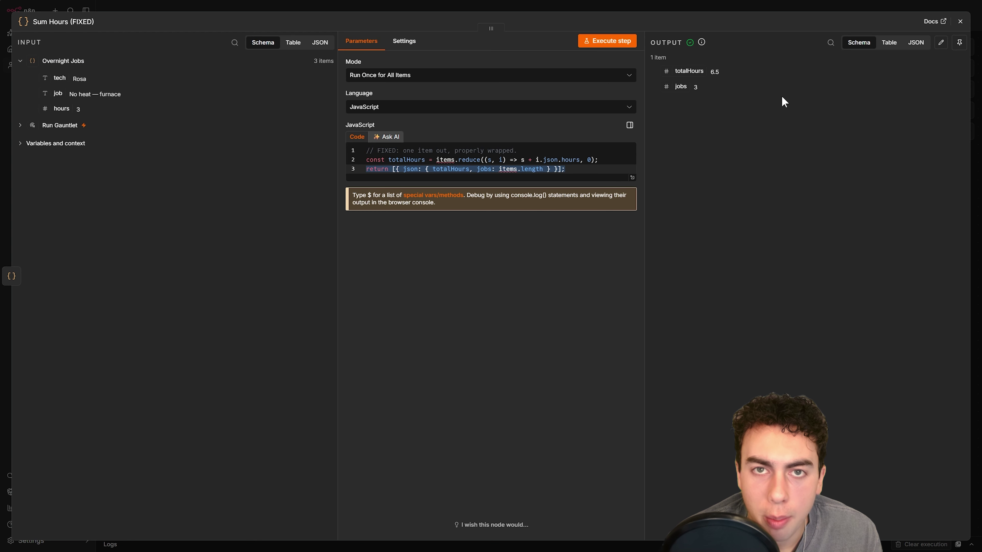
{"action": "left_click", "coordinate": [960, 22]}
- Delete all of the existing JavaScript code in the Sum Hours (BROKEN) node
{"action": "double_click", "coordinate": [555, 224]}
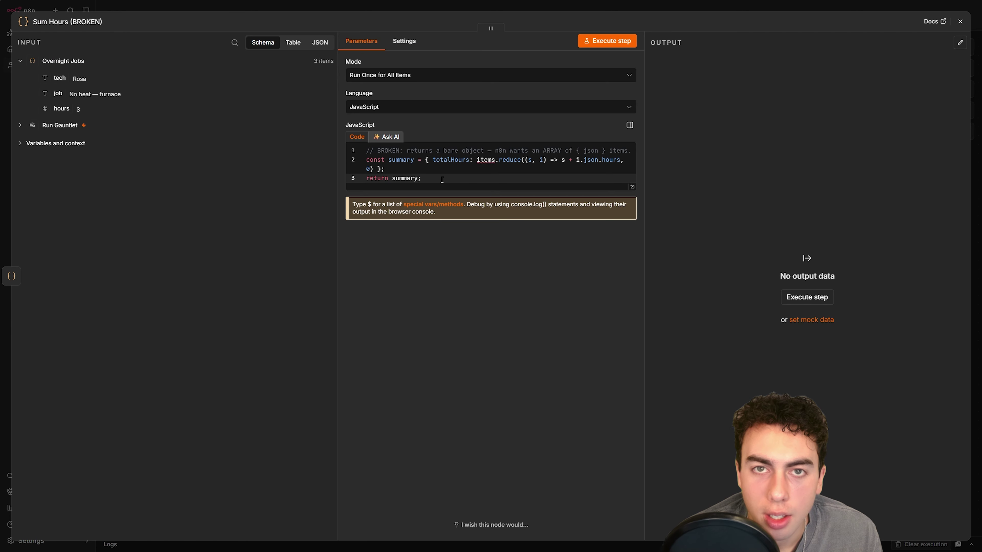
{"action": "left_click", "coordinate": [519, 159]}
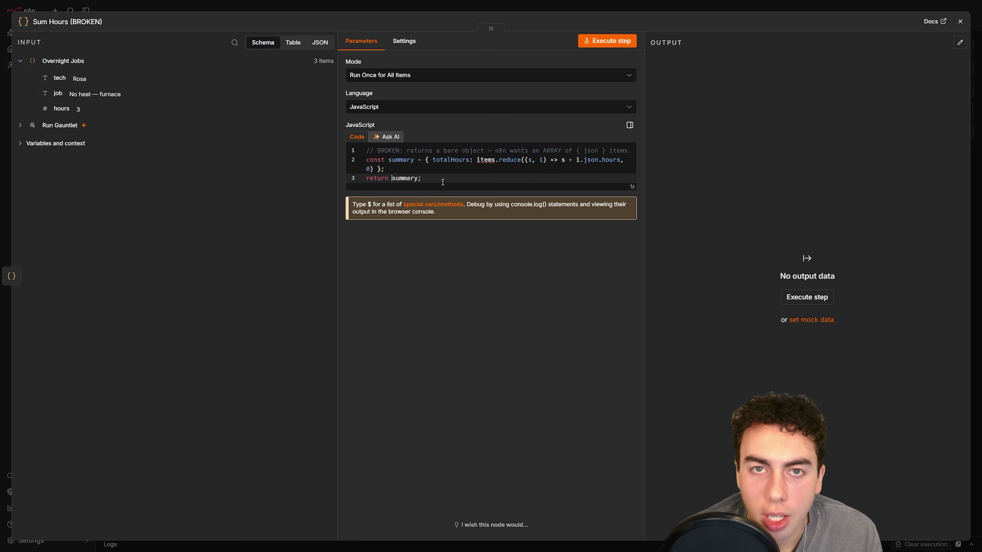
{"action": "left_click_drag", "start_coordinate": [366, 179], "coordinate": [350, 166]}
{"action": "left_click_drag", "start_coordinate": [421, 178], "coordinate": [363, 154]}
{"action": "key", "text": "BackSpace"}
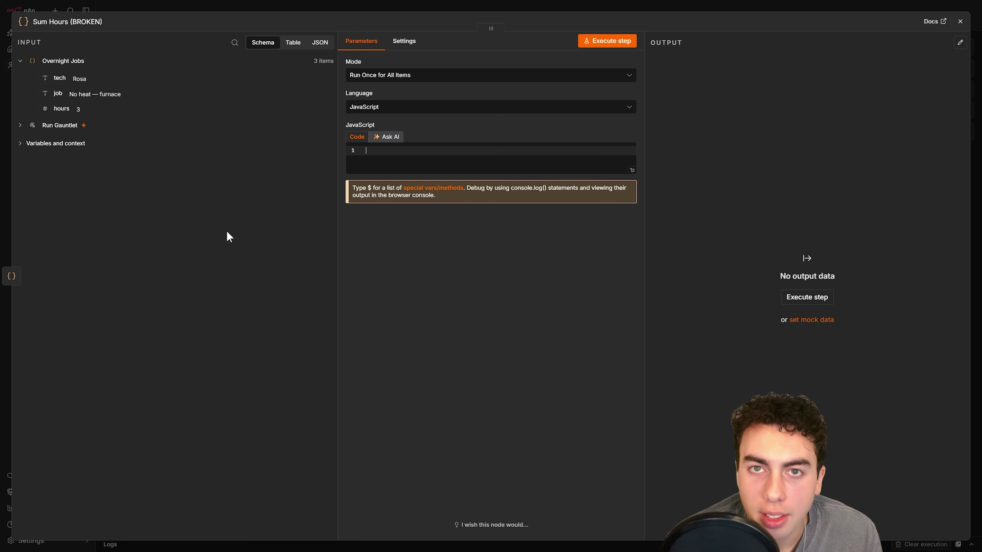
- Write const totalHours = items.reduce((s,i) => s +i.json.hours, 0); in Sum Hours (BROKEN), plus a return array with totalHours and jobs: items.length
{"action": "type", "text": "const"}
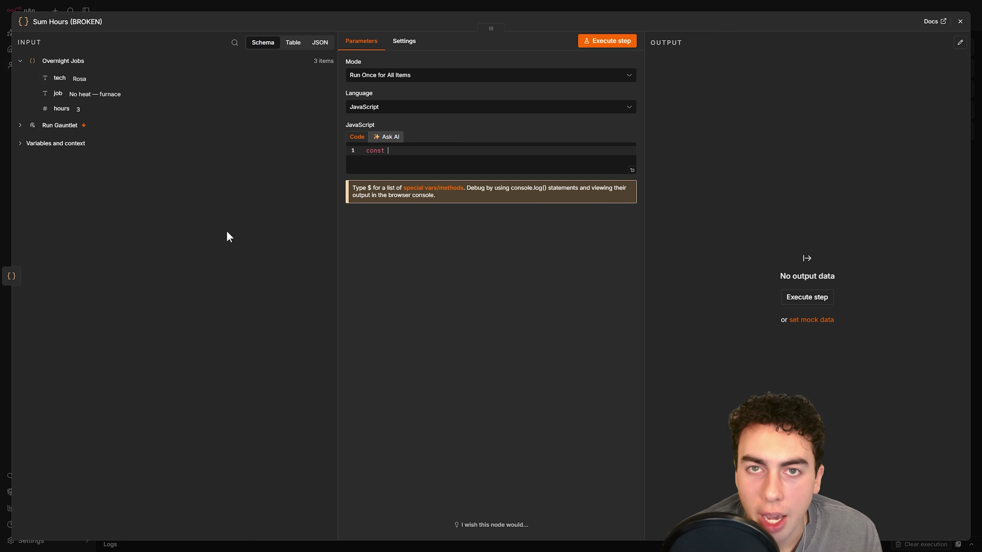
{"action": "type", "text": " totalHo"}
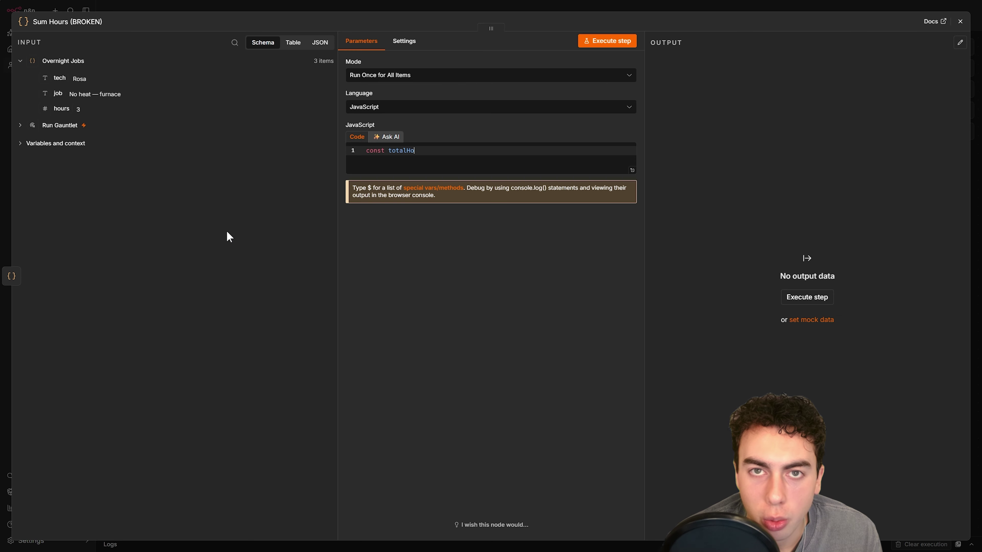
{"action": "type", "text": "urs"}
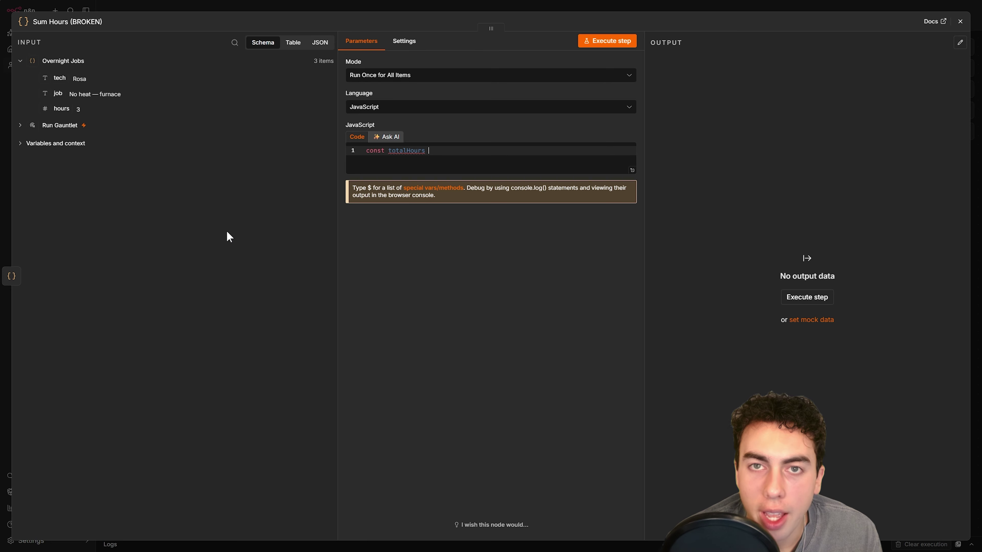
{"action": "type", "text": " = items"}
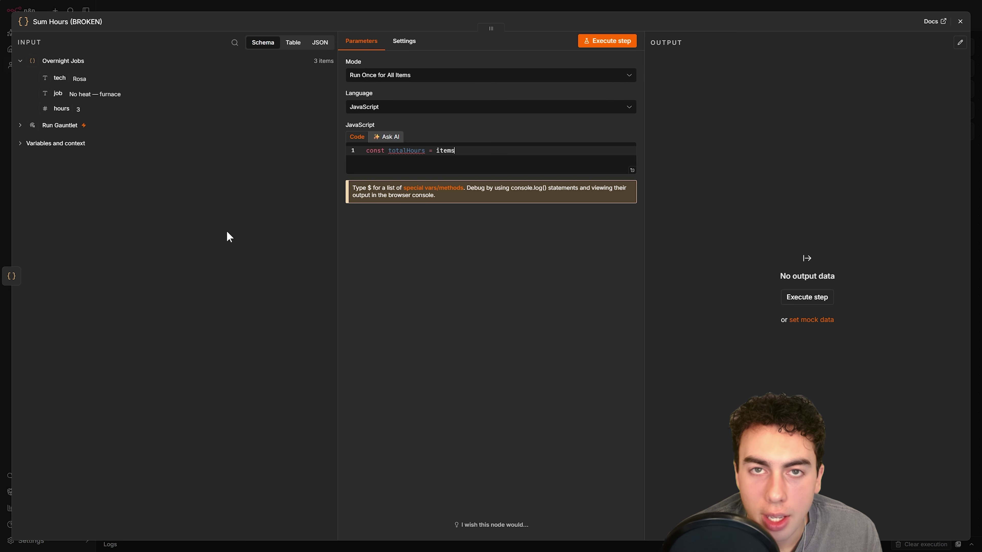
{"action": "type", "text": ".reduc"}
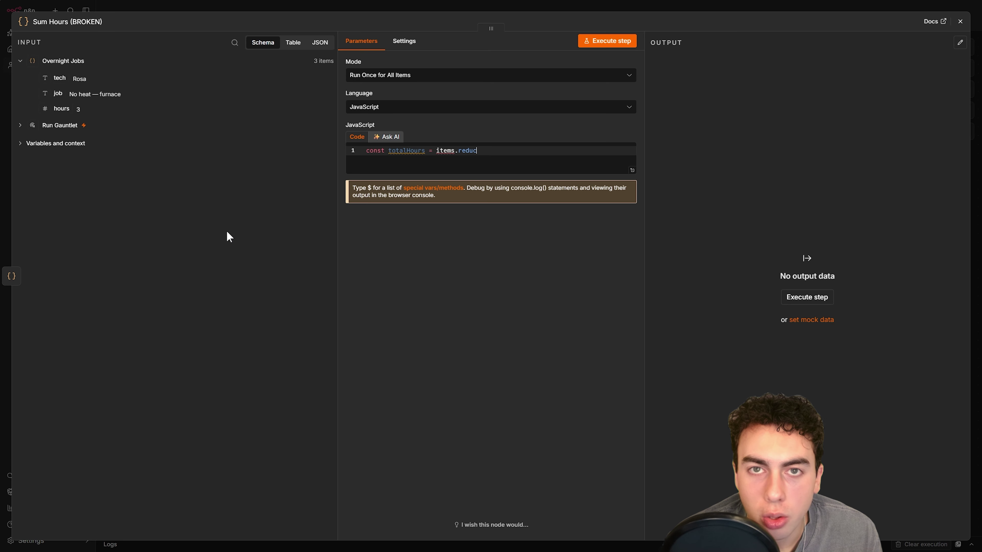
{"action": "type", "text": "e((s,i"}
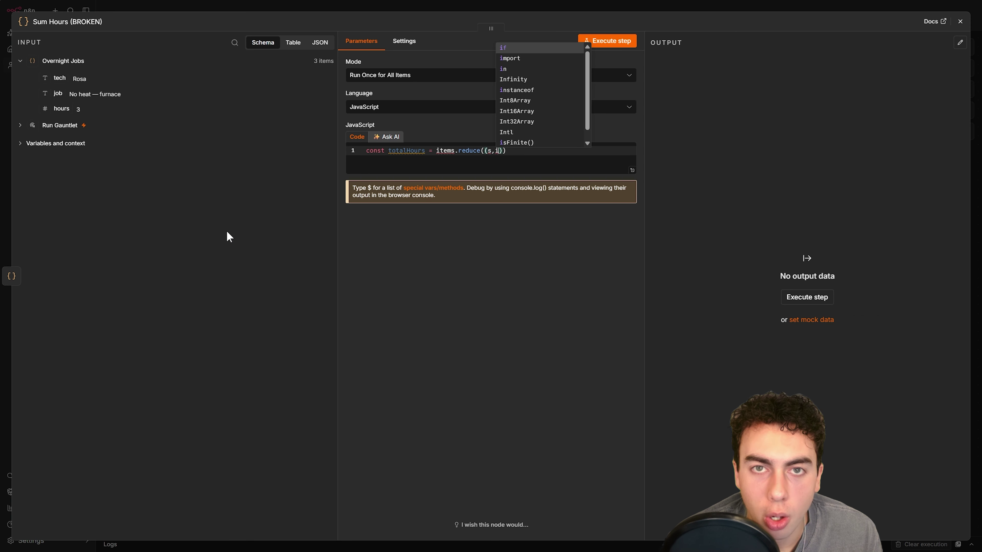
{"action": "key", "text": "Escape"}
{"action": "type", "text": ") => "}
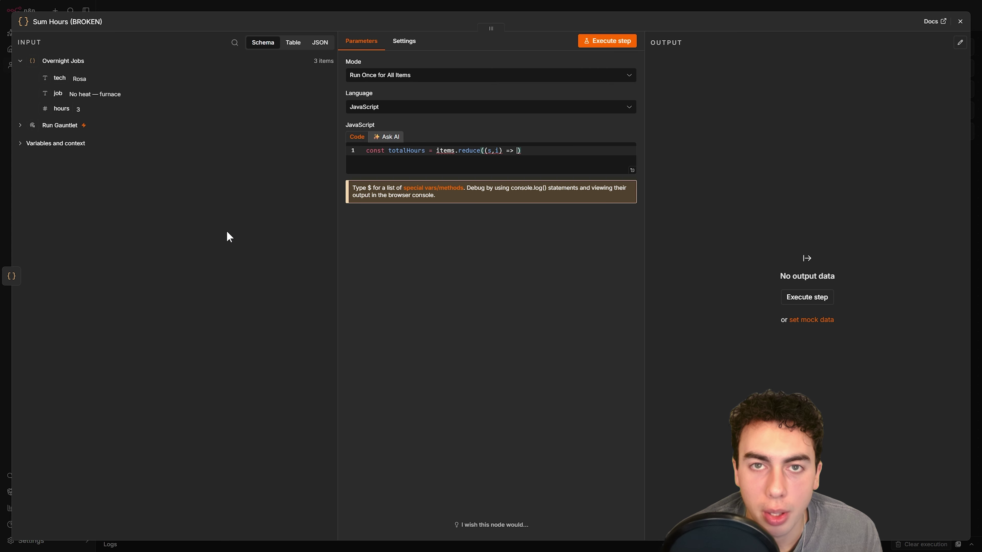
{"action": "type", "text": "s +i.json.hours, 0"}
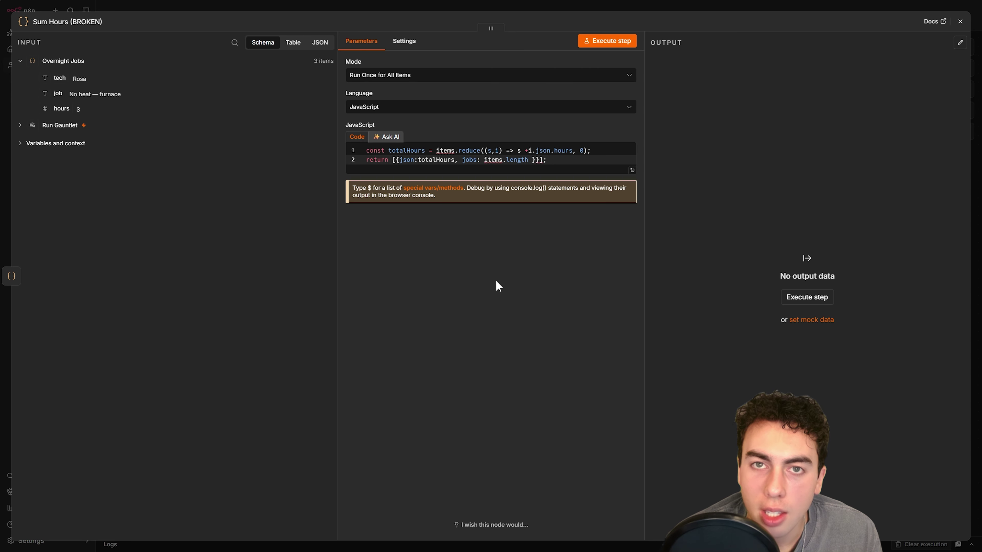
- Insert the missing opening brace before totalHours in the return statement, and execute Sum Hours (BROKEN) to check the repair
{"action": "type", "text": "{"}
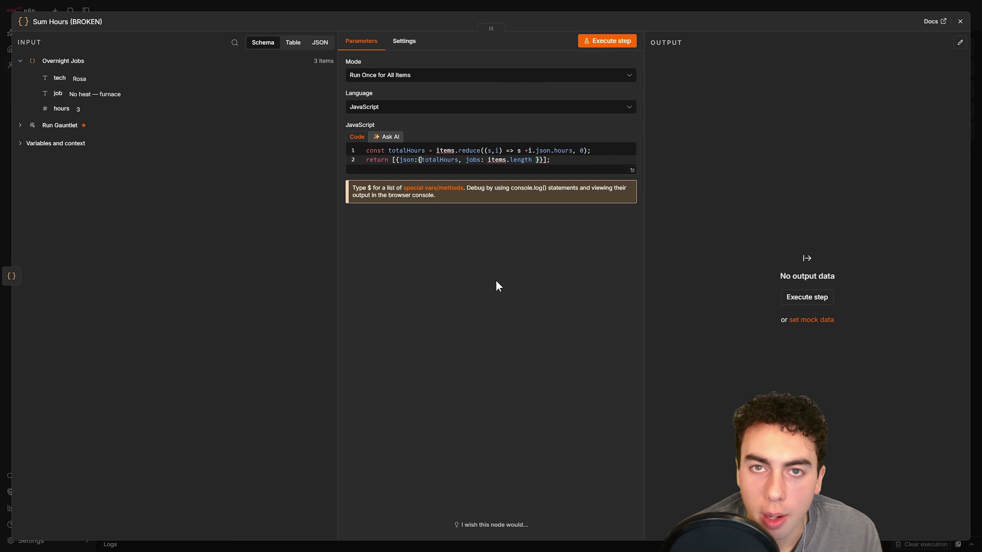
{"action": "left_click", "coordinate": [606, 45]}
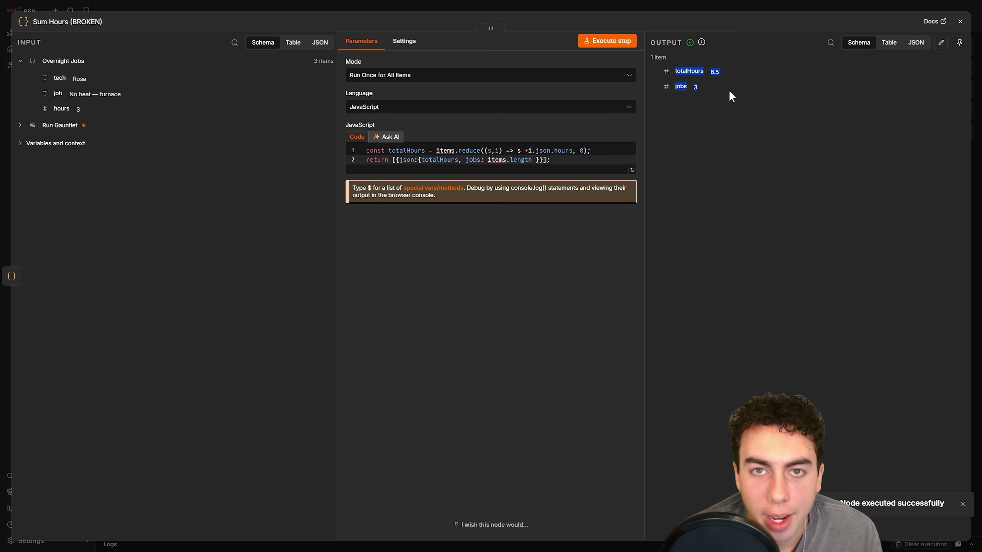
{"action": "left_click", "coordinate": [962, 22]}
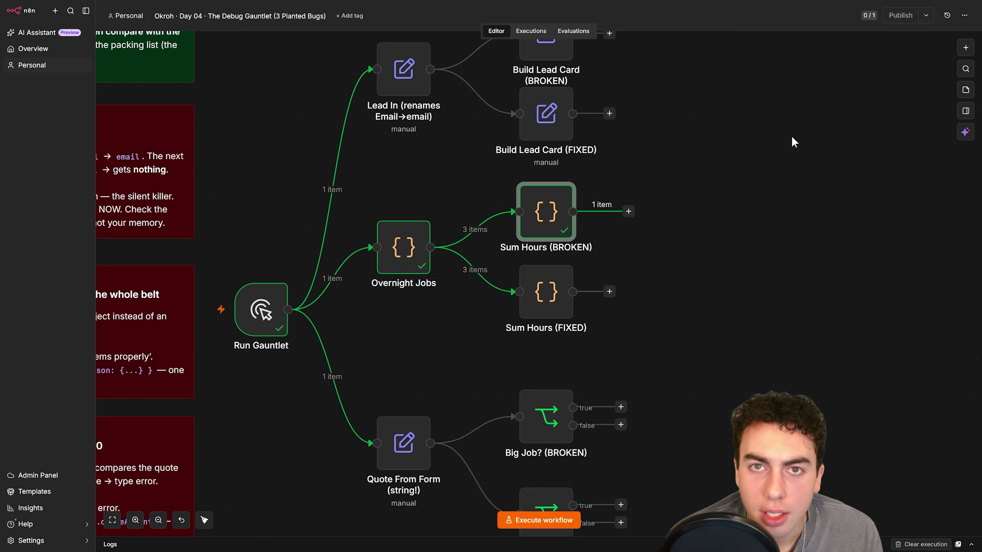
- Compare the quoteAmount conditions of the Big Job? (BROKEN) and Big Job? (FIXED) nodes in the third lane
{"action": "scroll", "coordinate": [497, 338], "scroll_direction": "down", "scroll_amount": 5}
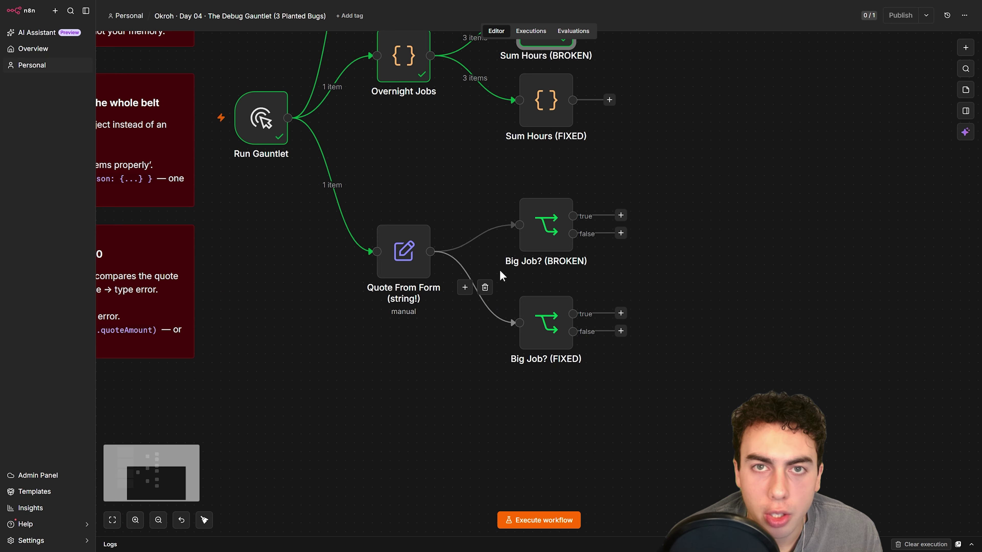
{"action": "double_click", "coordinate": [537, 228]}
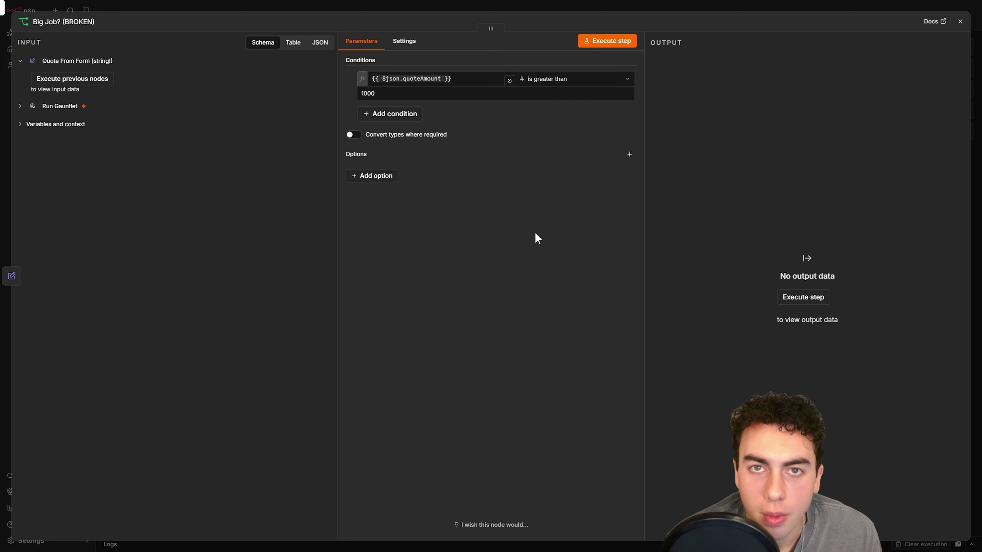
{"action": "left_click", "coordinate": [437, 78]}
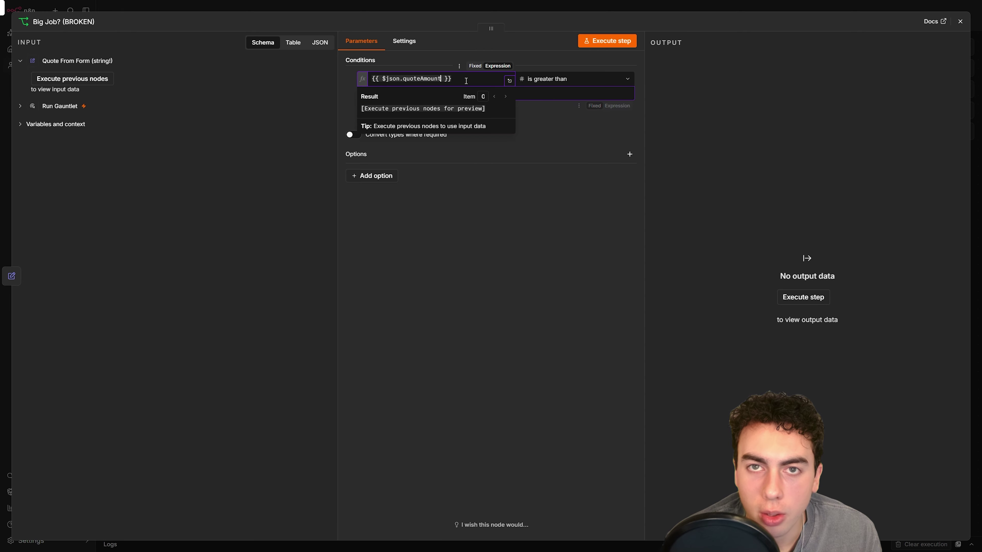
{"action": "left_click", "coordinate": [960, 22]}
{"action": "double_click", "coordinate": [561, 330]}
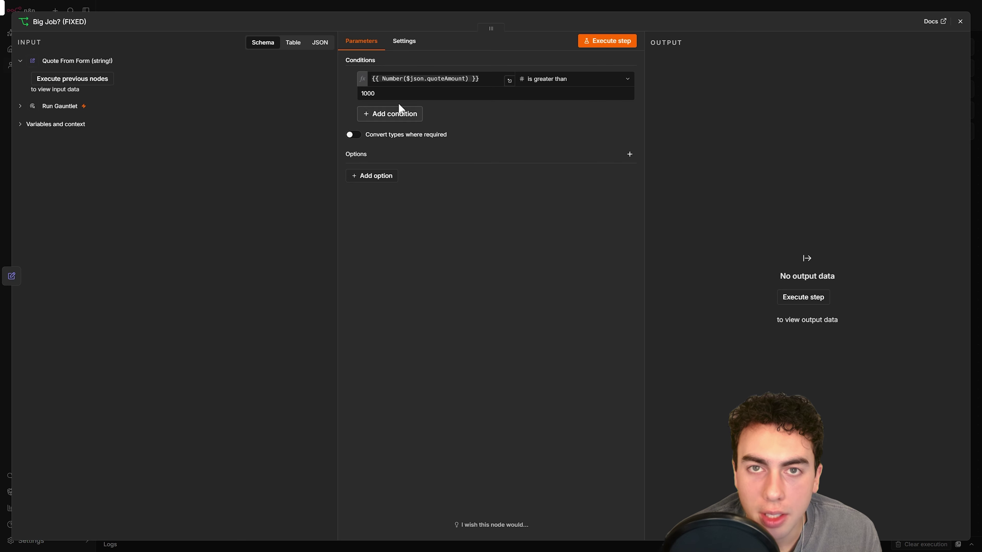
{"action": "left_click_drag", "start_coordinate": [375, 78], "coordinate": [493, 79]}
{"action": "left_click", "coordinate": [590, 160]}
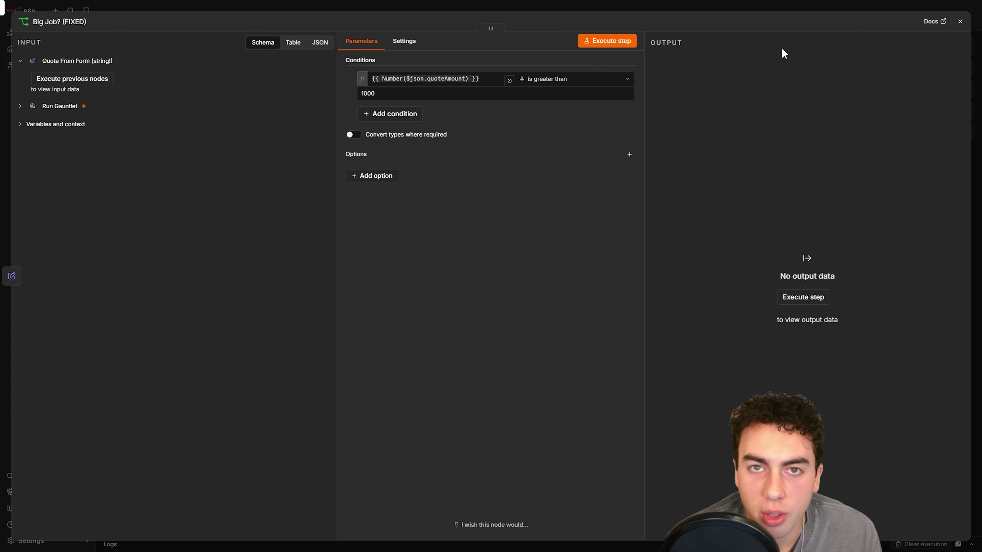
{"action": "left_click", "coordinate": [960, 21]}
- Execute the Big Job? (BROKEN) node with its unconverted quoteAmount condition
{"action": "double_click", "coordinate": [531, 237]}
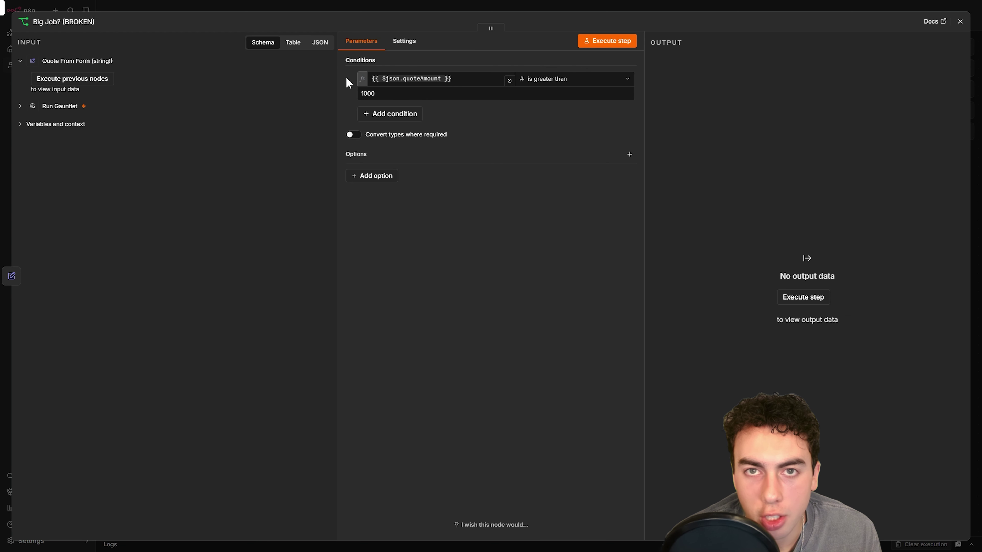
{"action": "left_click", "coordinate": [620, 41]}
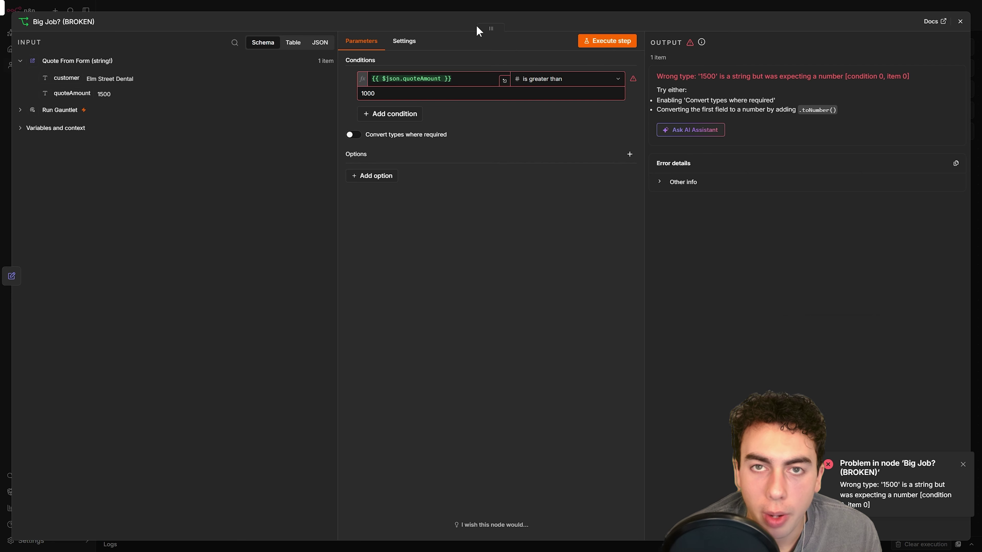
- Append .toNumber() to $json.quoteAmount in the Big Job? (BROKEN) condition and execute the node again
{"action": "left_click", "coordinate": [476, 79]}
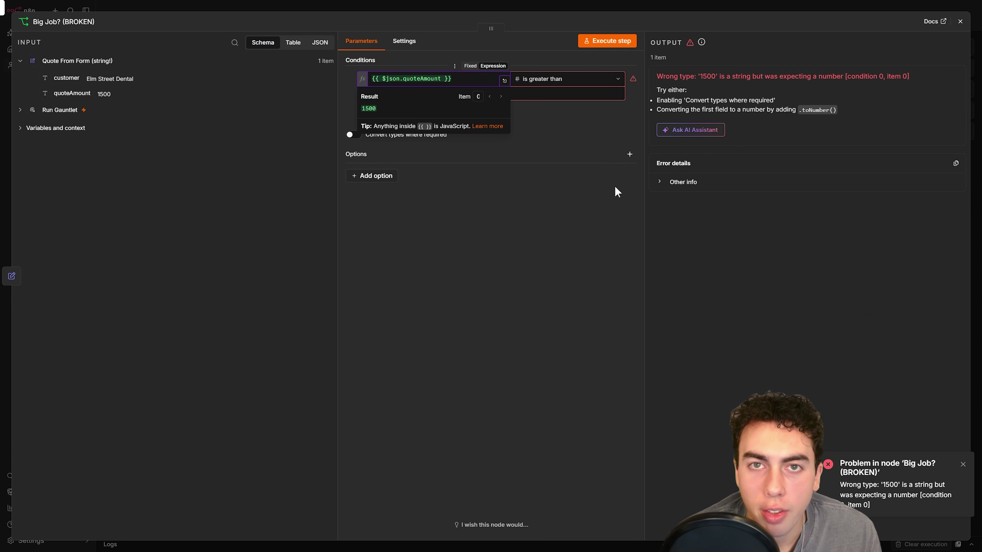
{"action": "type", "text": ".to"}
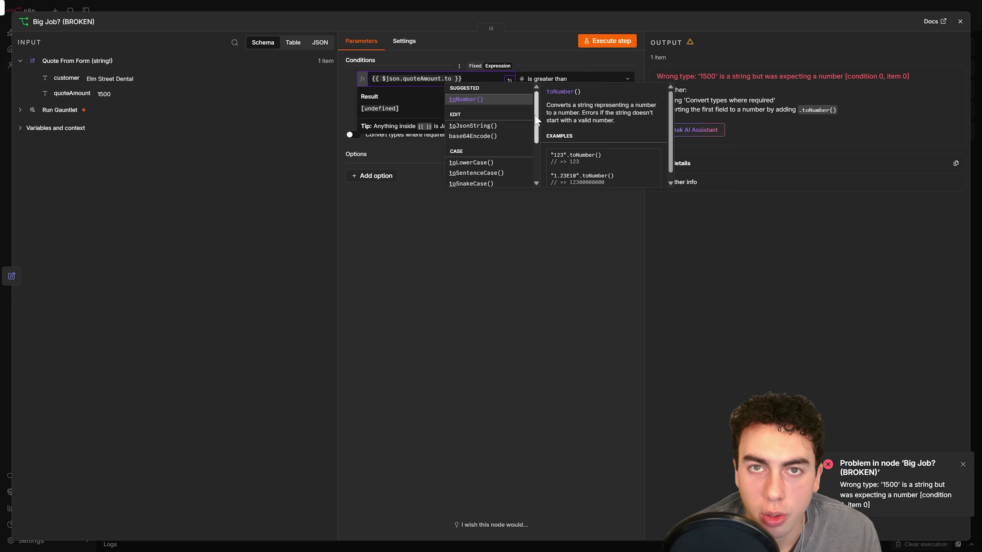
{"action": "left_click", "coordinate": [466, 99]}
{"action": "left_click", "coordinate": [470, 207]}
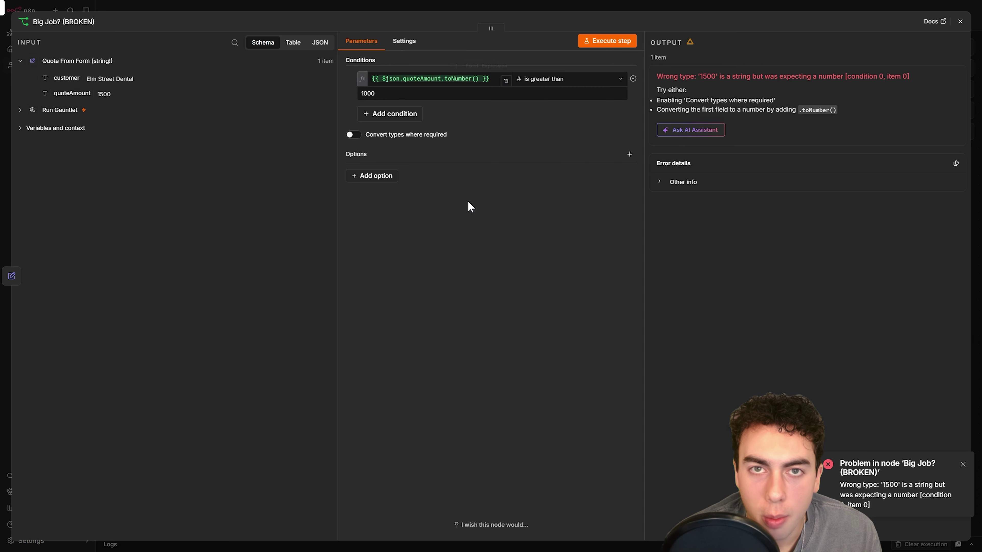
{"action": "left_click", "coordinate": [604, 43]}
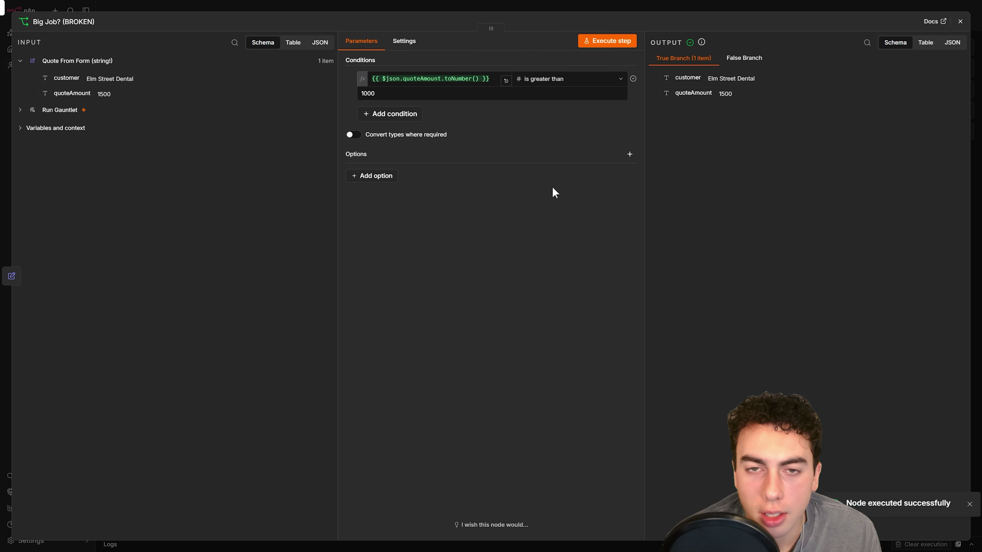